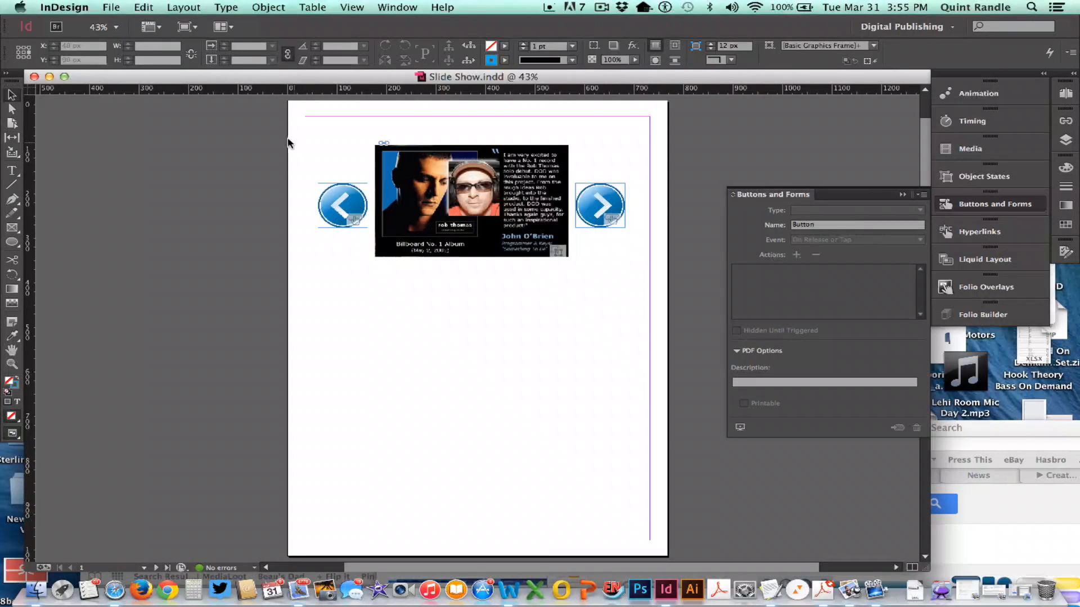
- Create a one-page Digital Publishing document at iPad size in portrait orientation, 768 × 1024 px
left_click(110, 7)
mouse_move(117, 26)
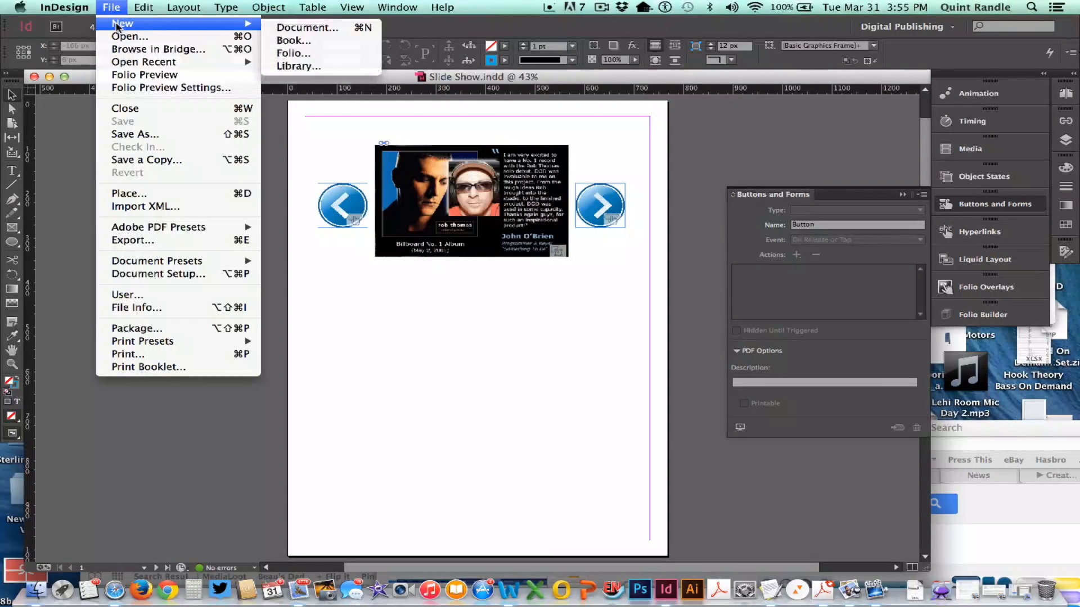
left_click(282, 28)
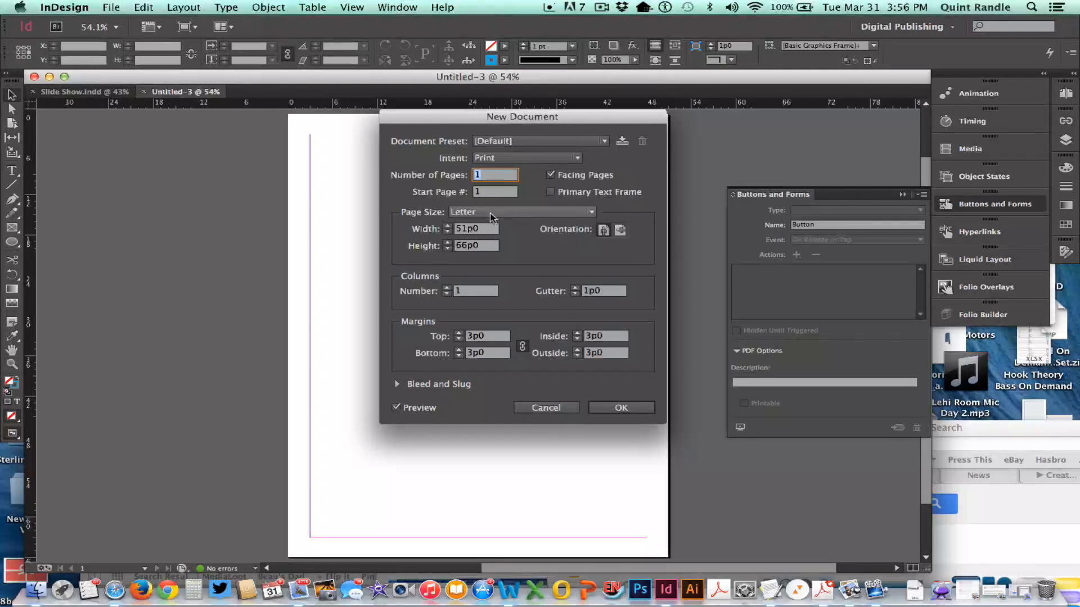
left_click(468, 215)
left_click(469, 217)
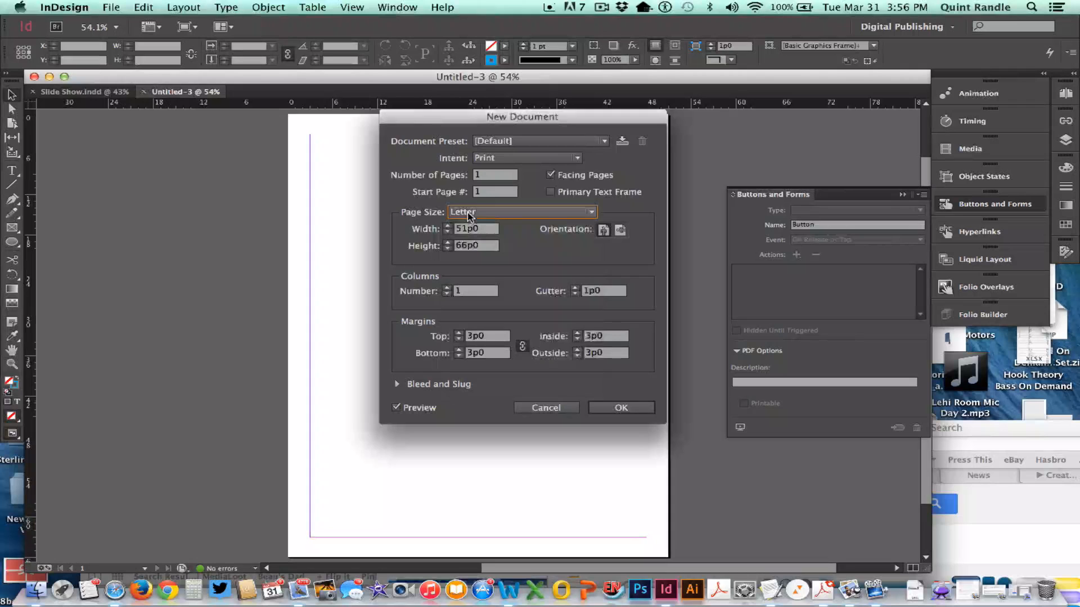
left_click(502, 158)
left_click(518, 198)
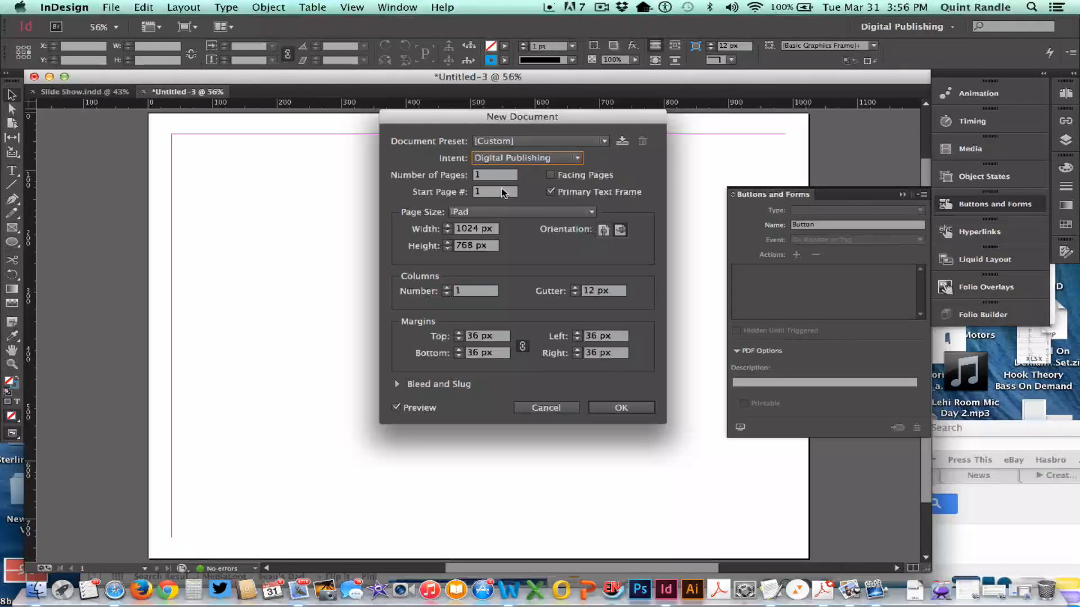
left_click(603, 229)
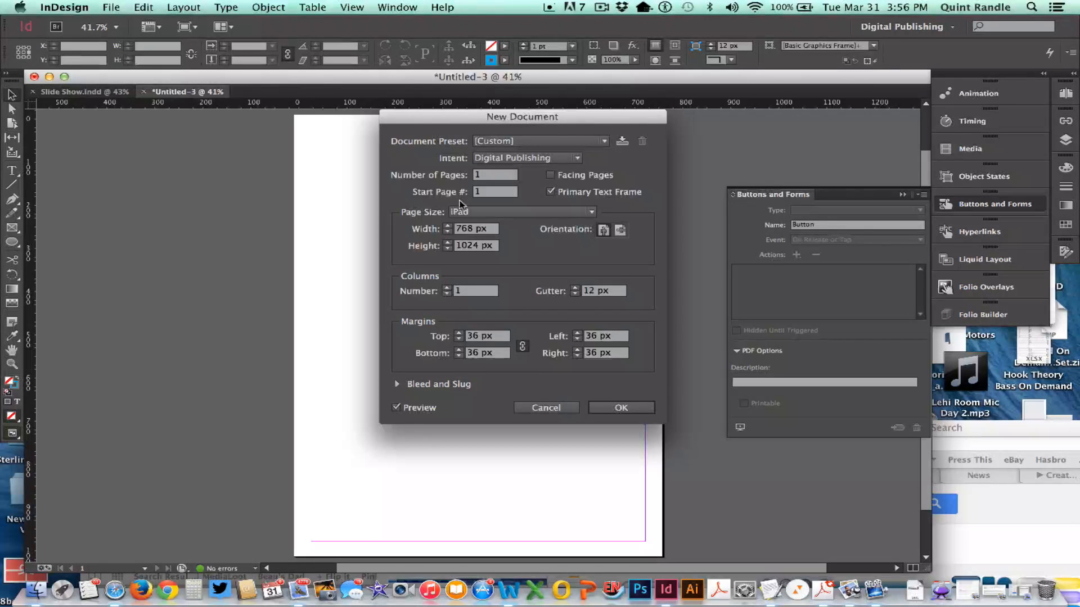
left_click(635, 411)
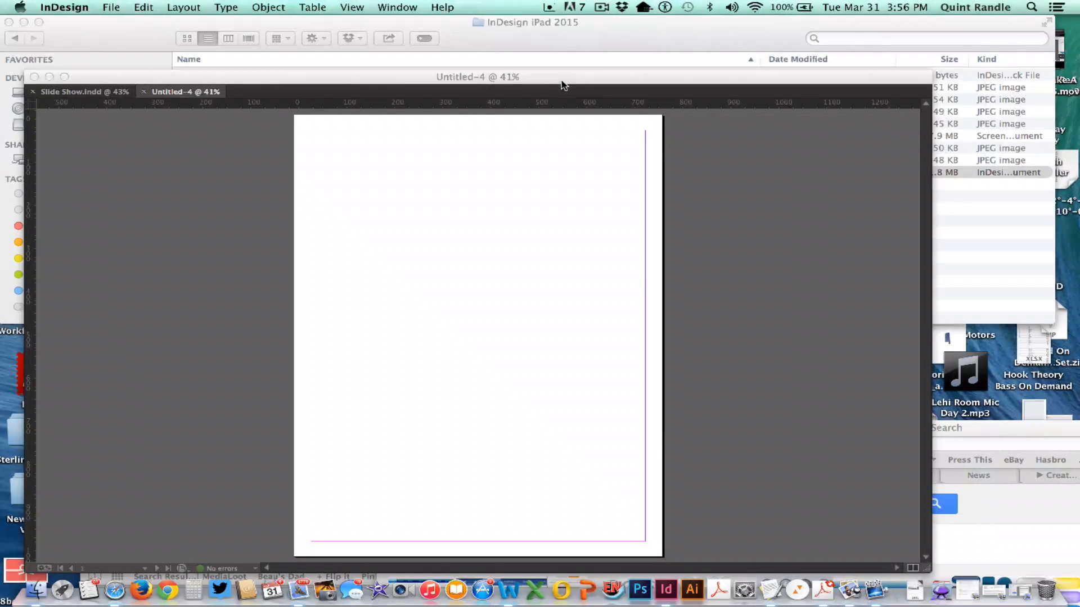
left_click(560, 79)
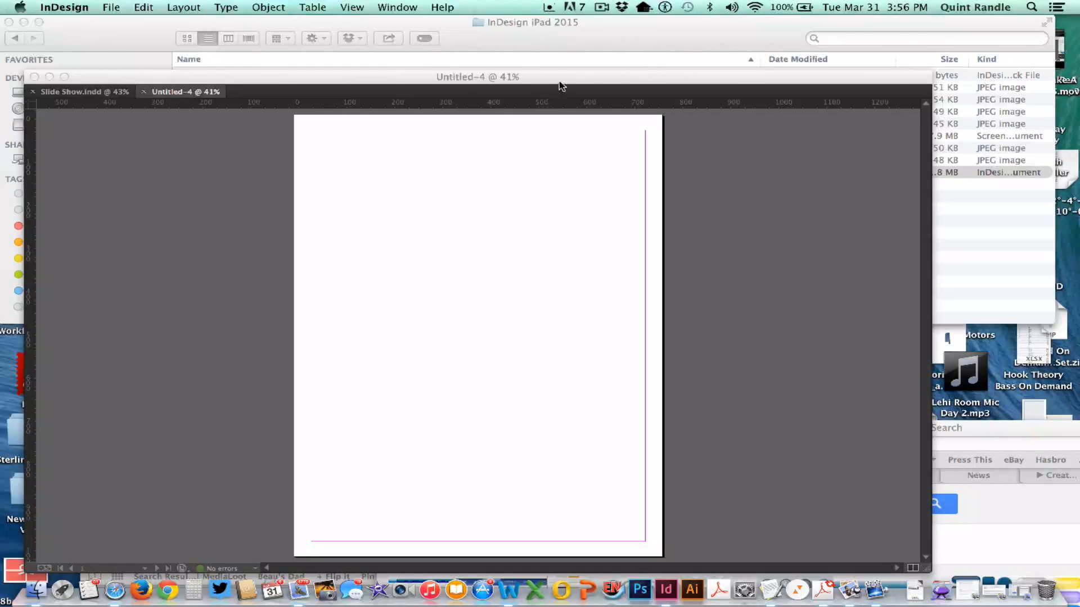
left_click(561, 84)
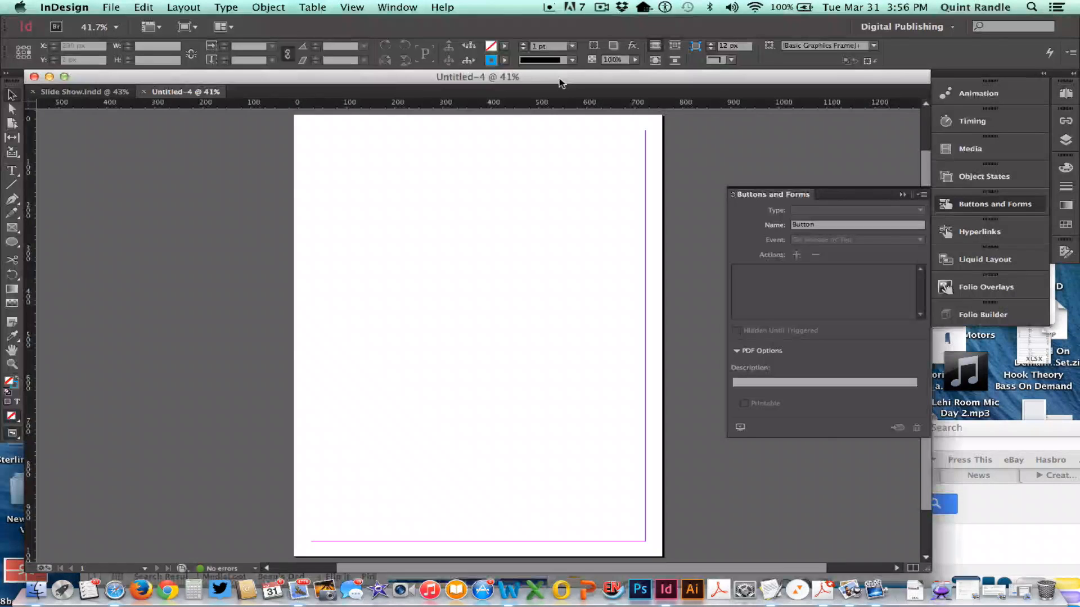
left_click(601, 7)
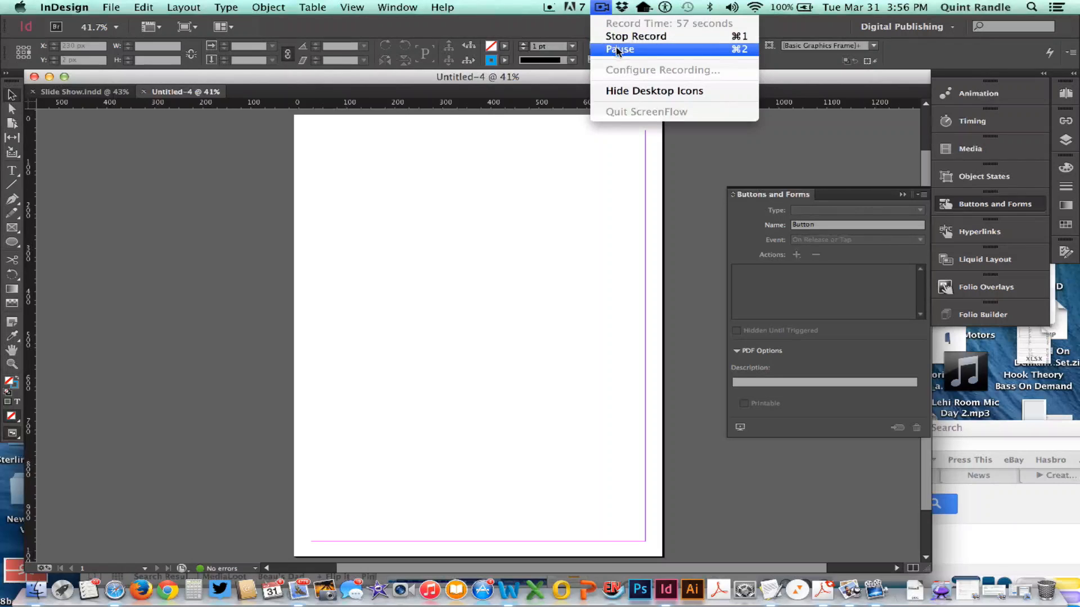
left_click(618, 49)
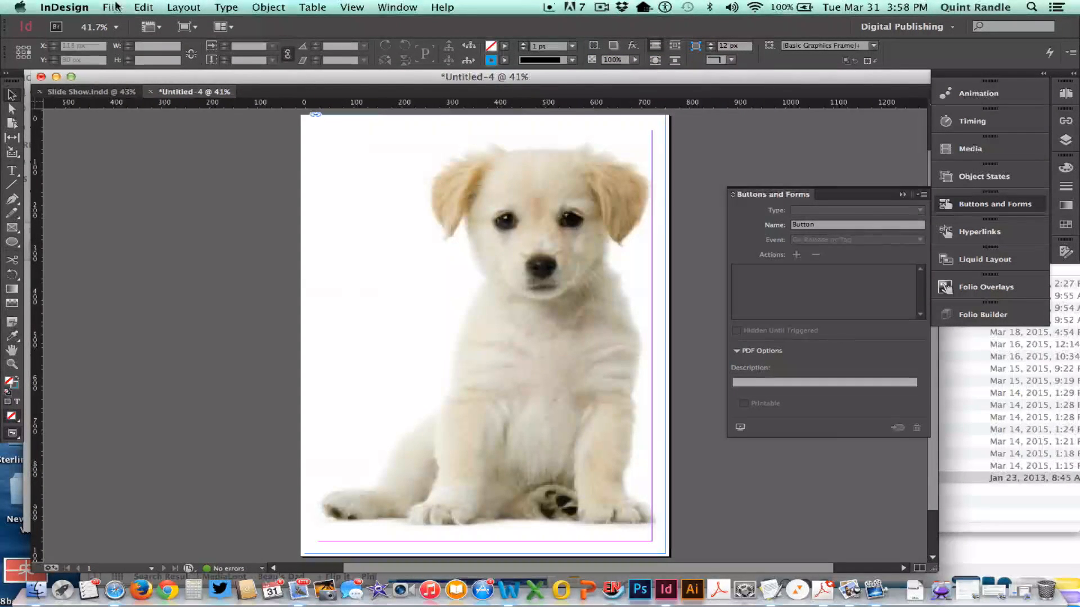
- Save the puppy page as an InDesign CC document named Cover in the InDesign iPad 2015 folder
left_click(113, 7)
left_click(175, 135)
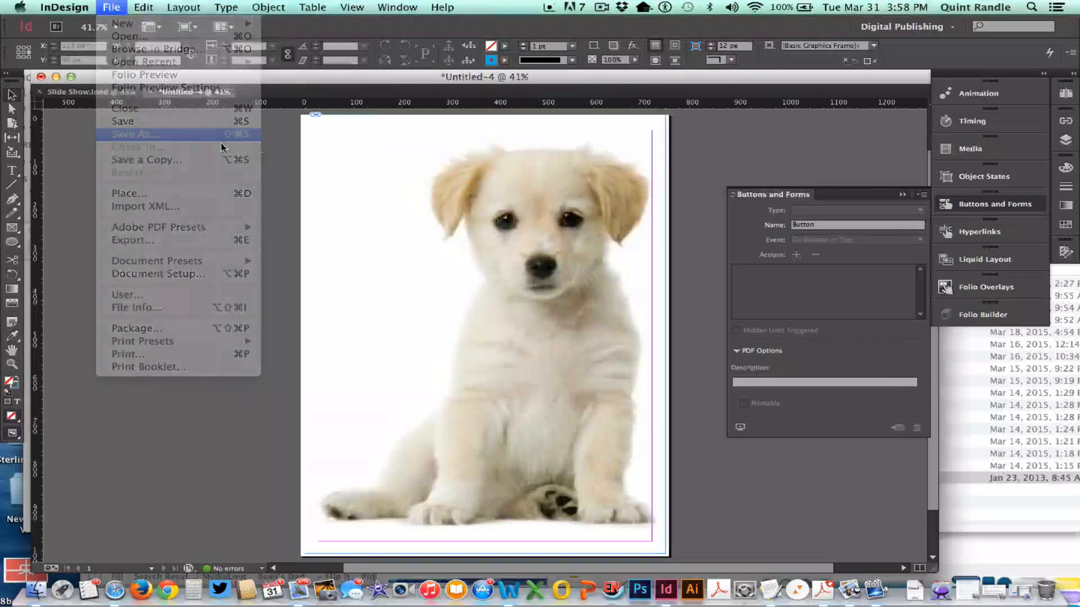
type("Cover")
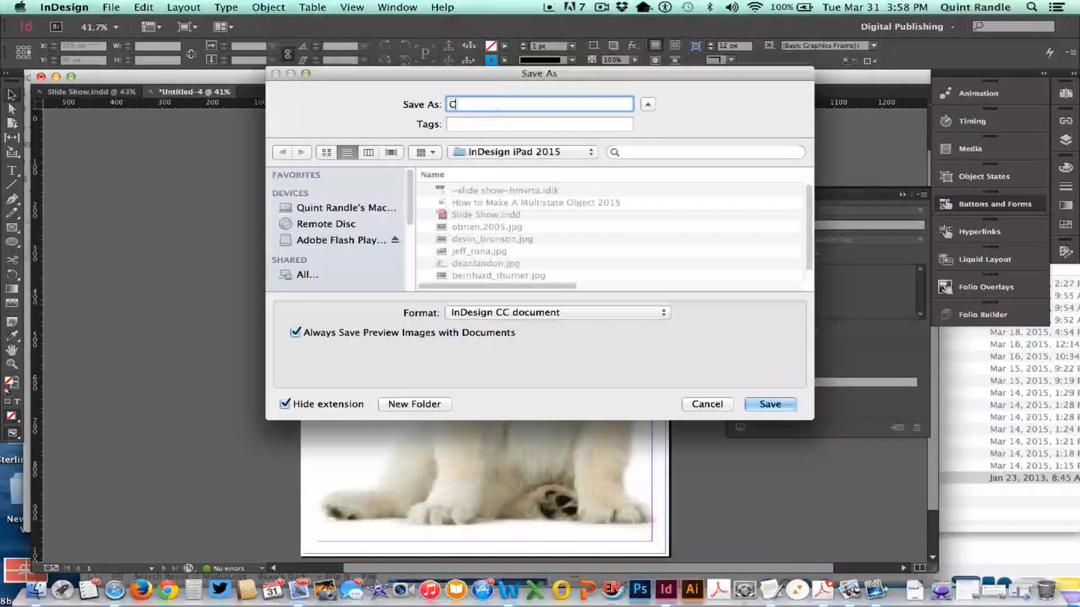
left_click(761, 404)
left_click(484, 334)
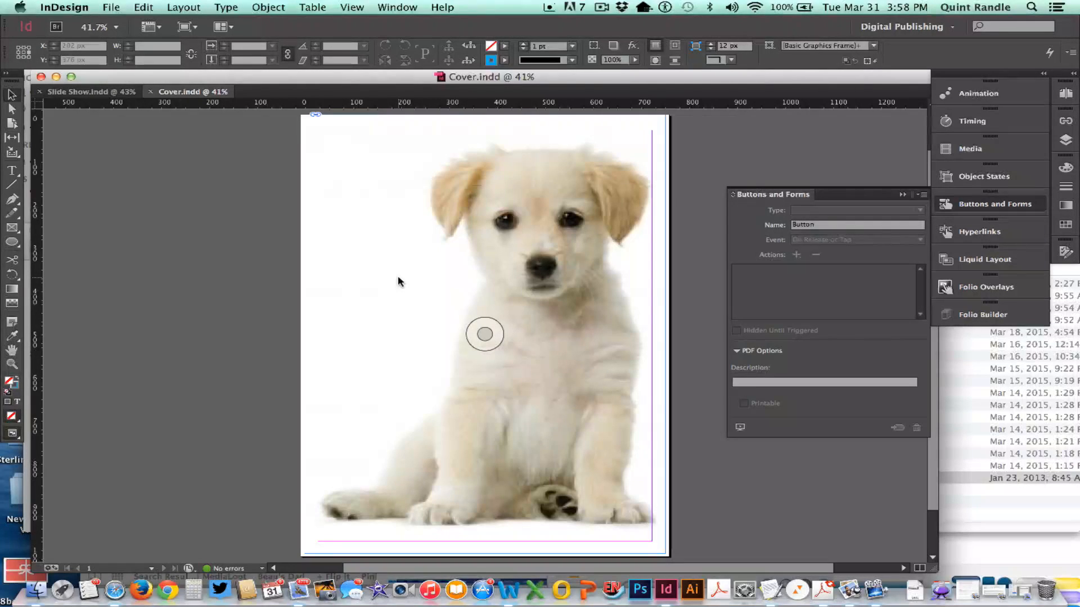
left_click(549, 28)
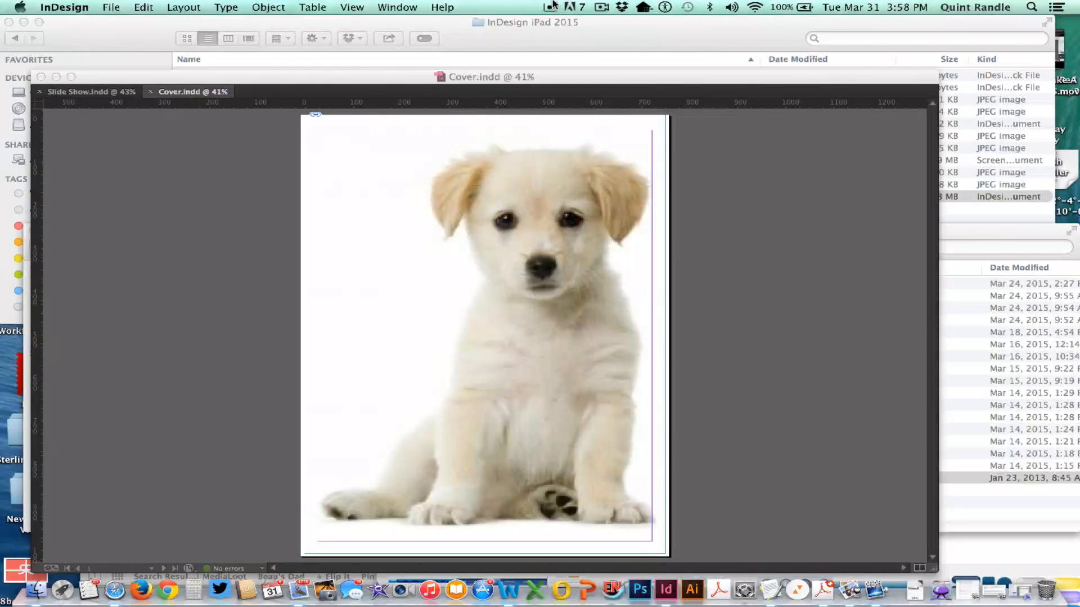
left_click(600, 5)
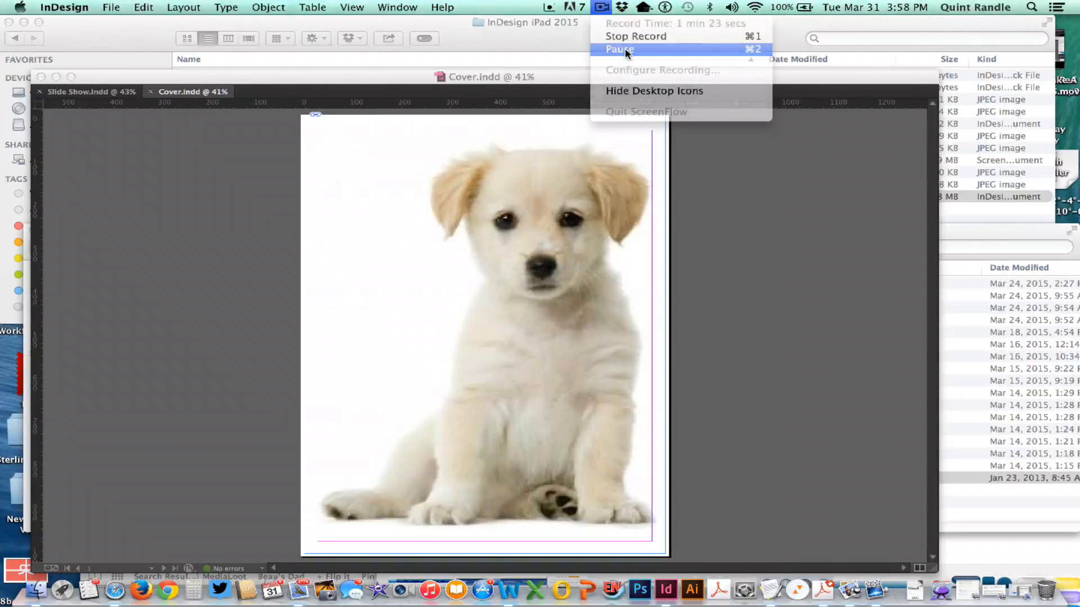
left_click(629, 35)
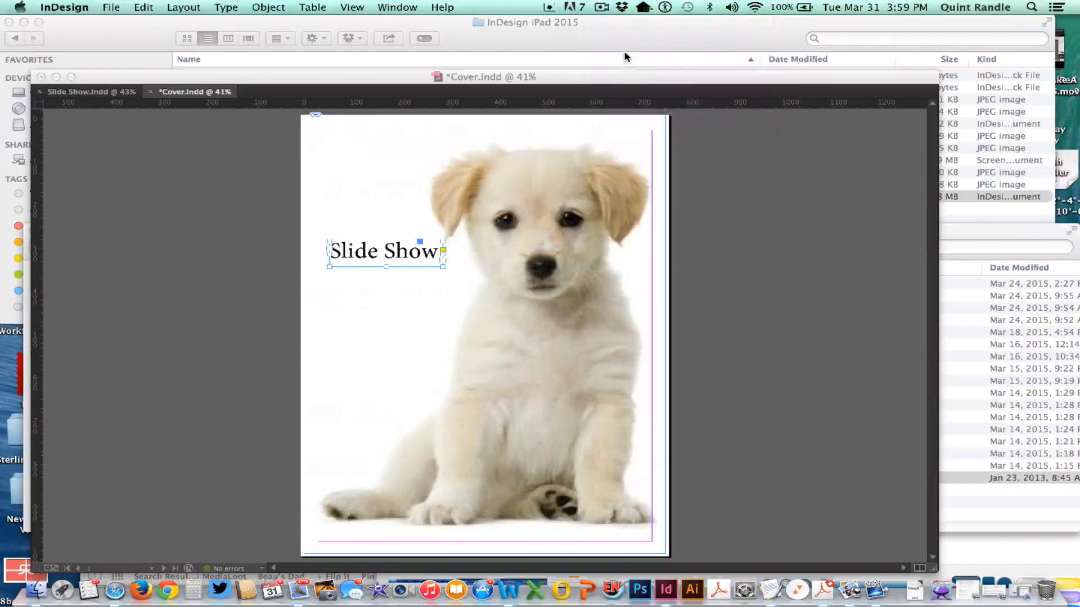
left_click(576, 105)
left_click(359, 325)
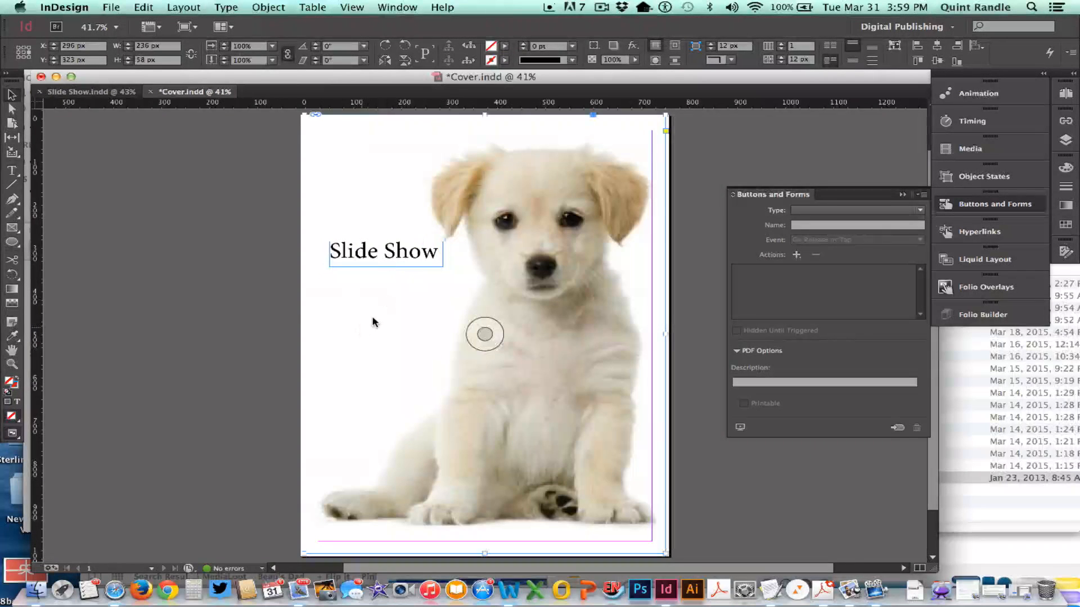
left_click(392, 262)
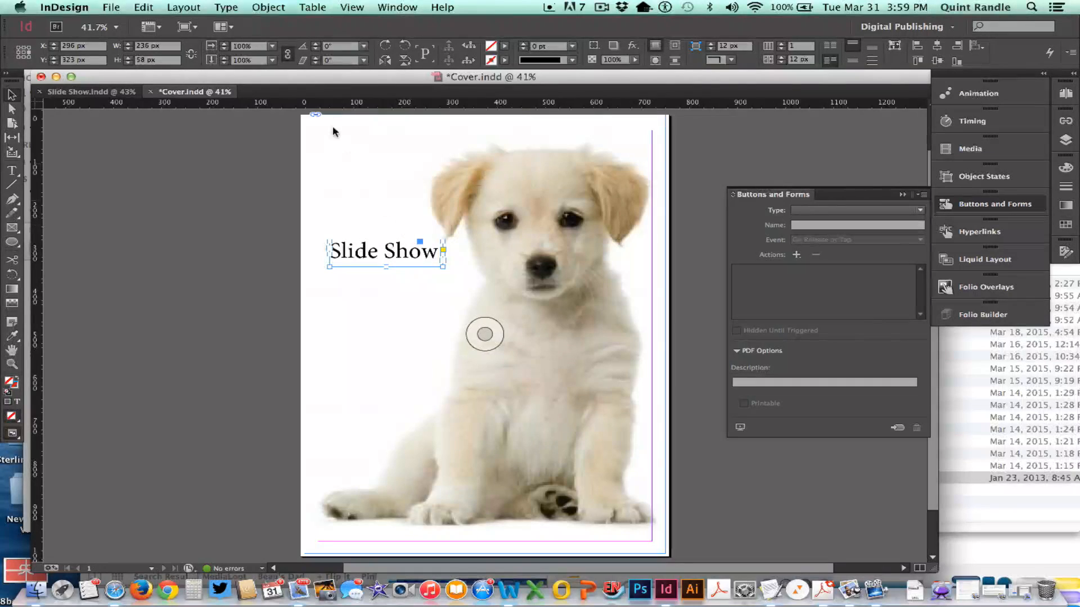
left_click(271, 5)
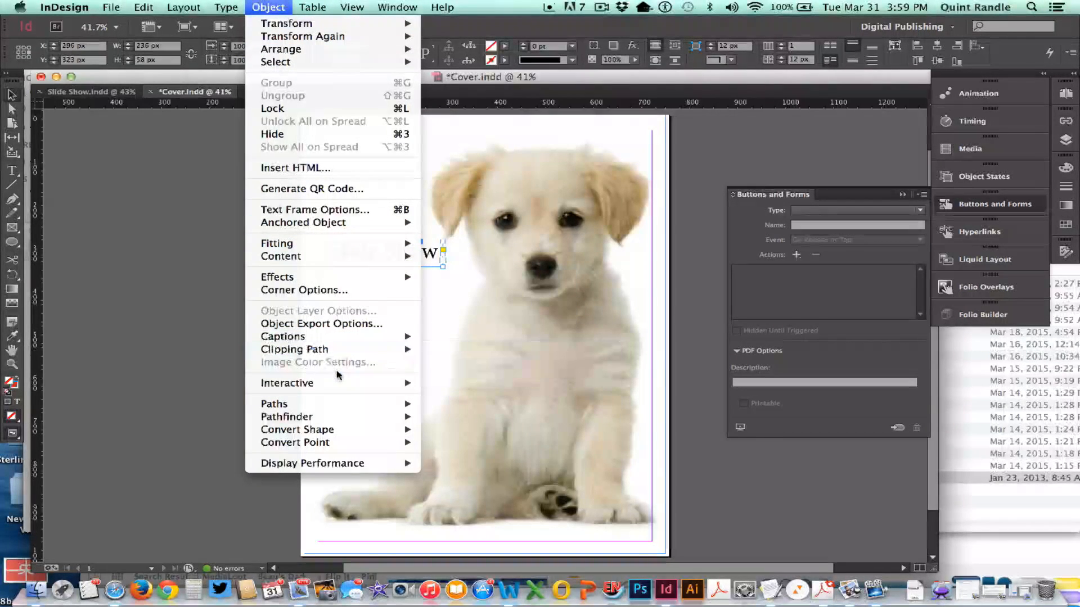
mouse_move(393, 382)
left_click(200, 316)
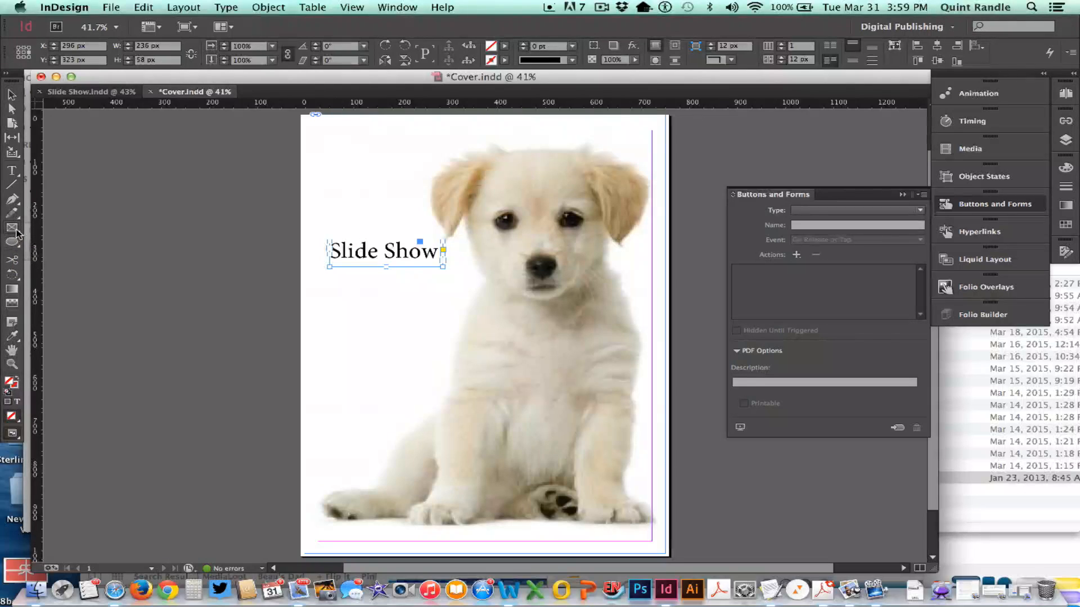
- Draw an empty rectangle frame about 280 × 80 px around the "Slide Show" text and convert it to a button
left_click_drag(322, 236, 456, 273)
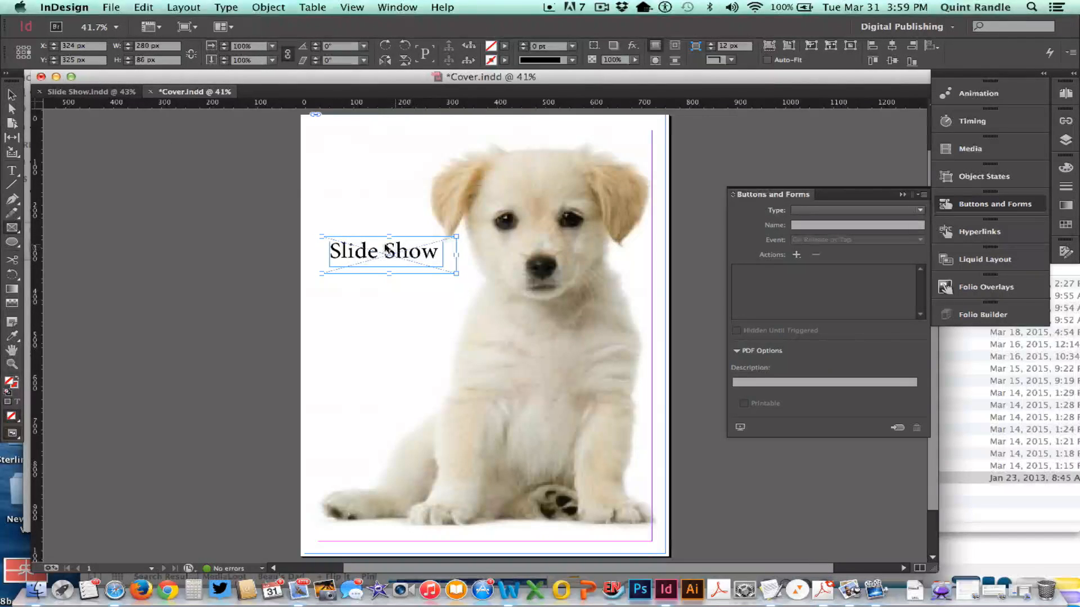
left_click(12, 95)
left_click(259, 6)
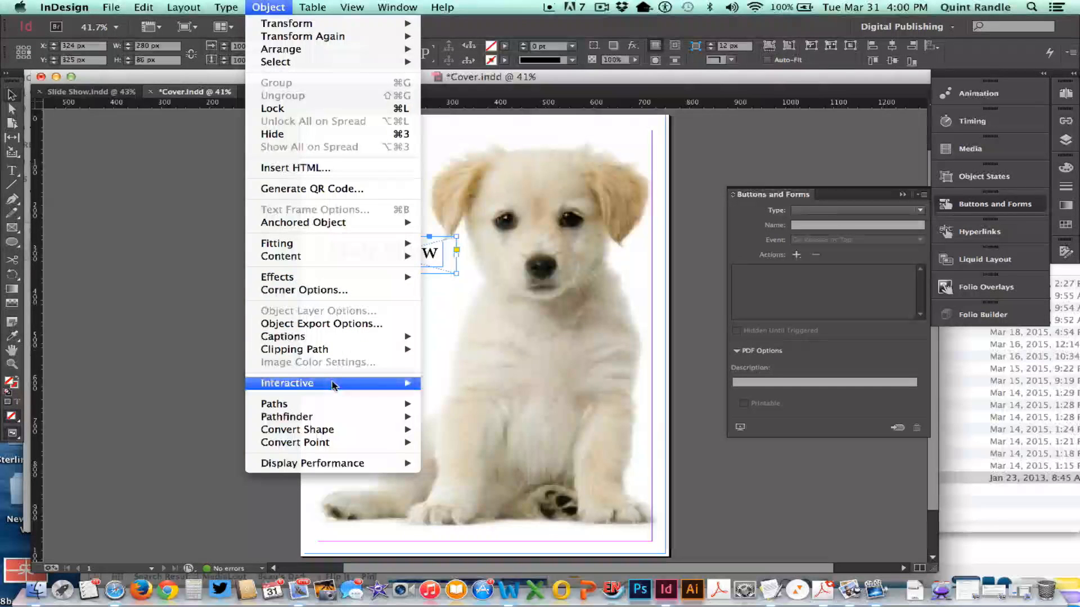
left_click(467, 382)
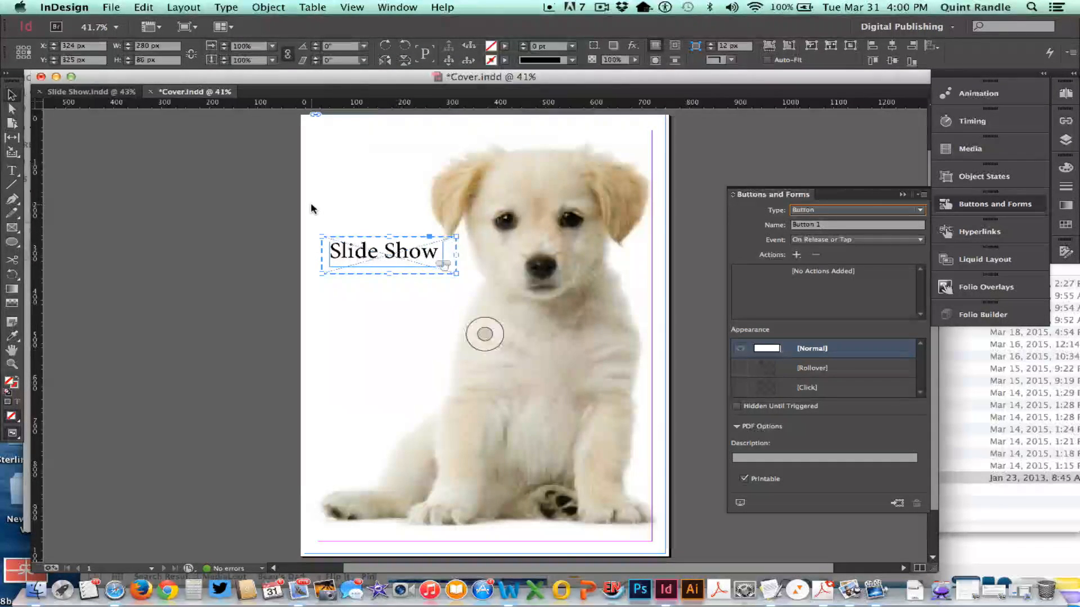
left_click(573, 10)
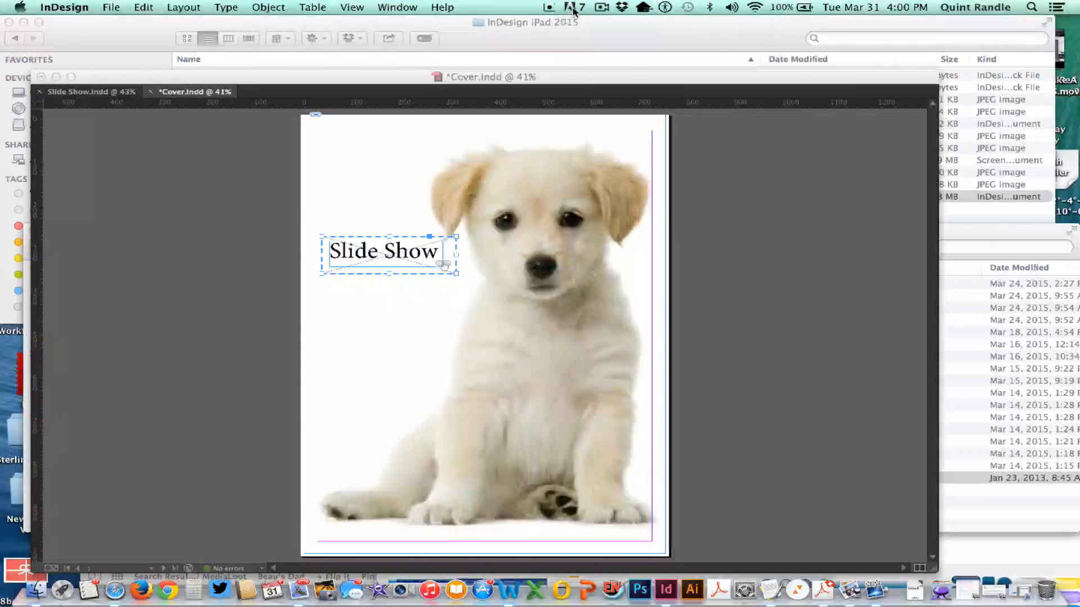
left_click(601, 7)
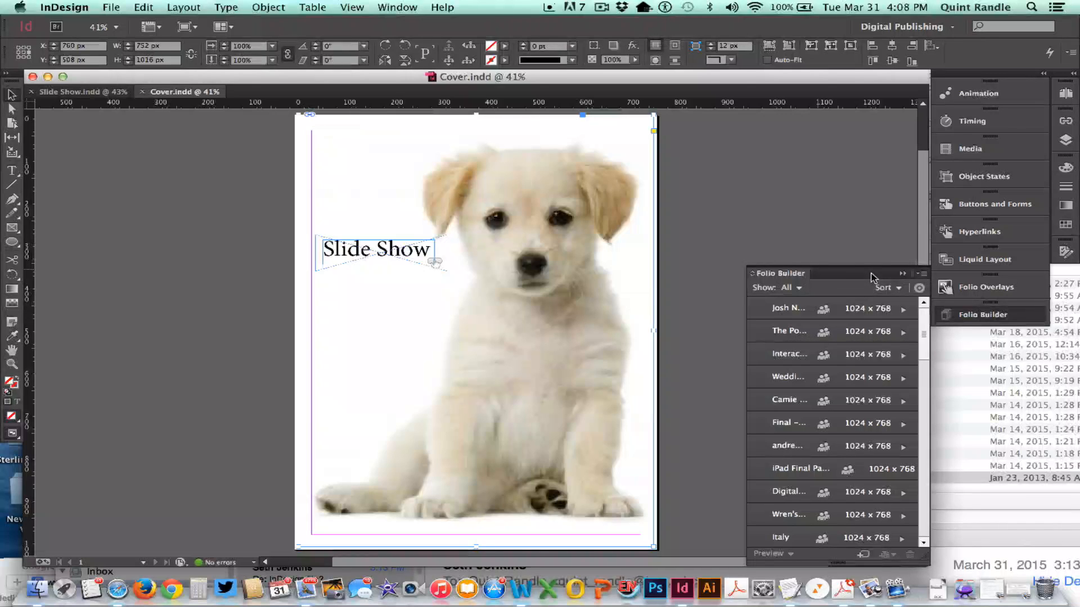
- Examine the pages of the open Slide Show and Cover documents in turn, and return to Cover
left_click(103, 94)
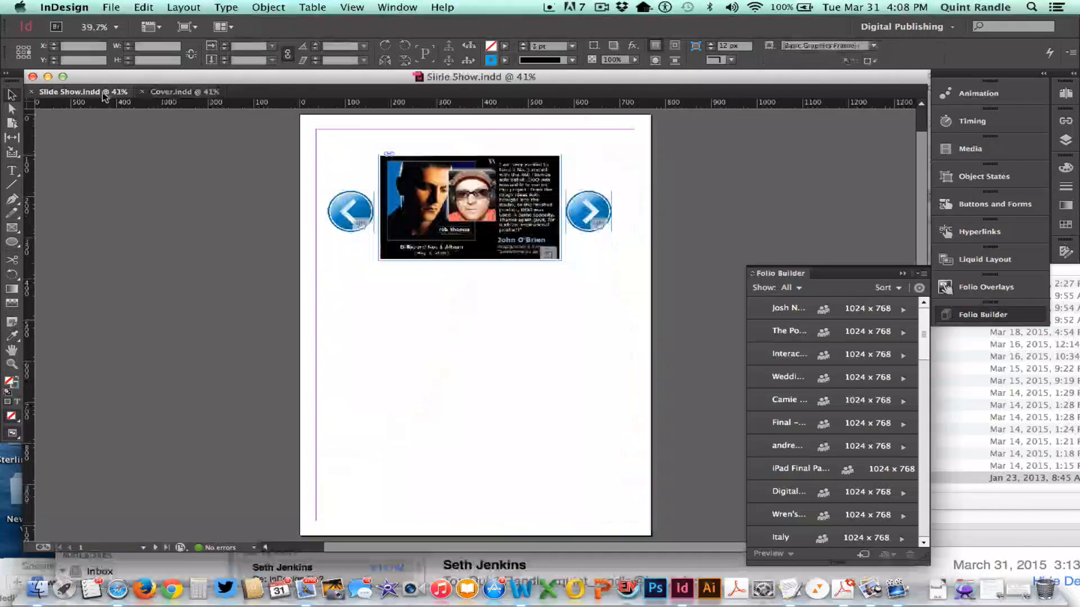
left_click(216, 95)
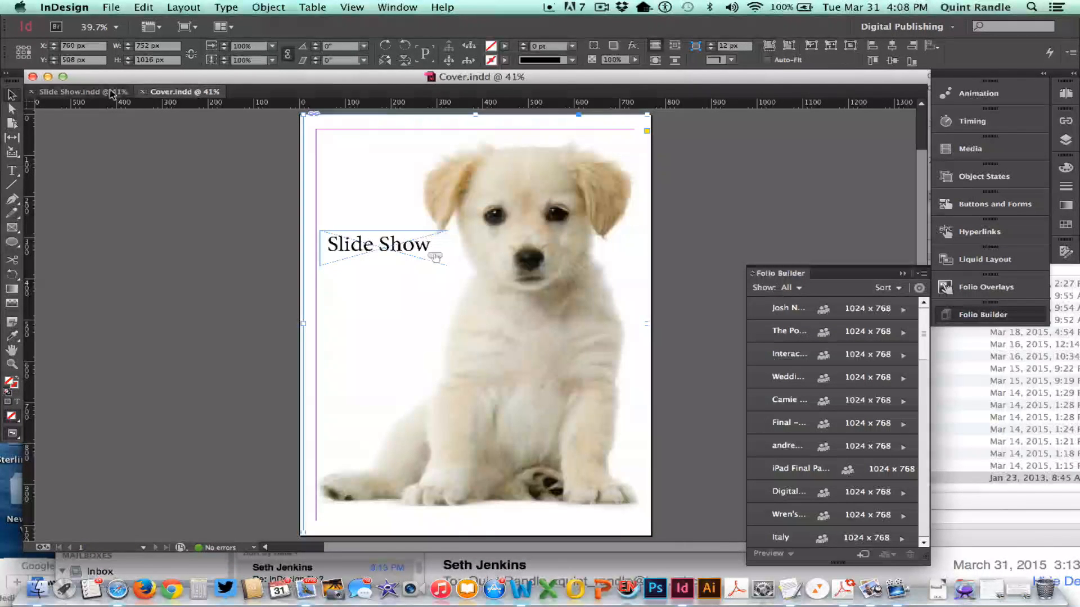
left_click(84, 92)
left_click(181, 93)
left_click(84, 92)
left_click(174, 93)
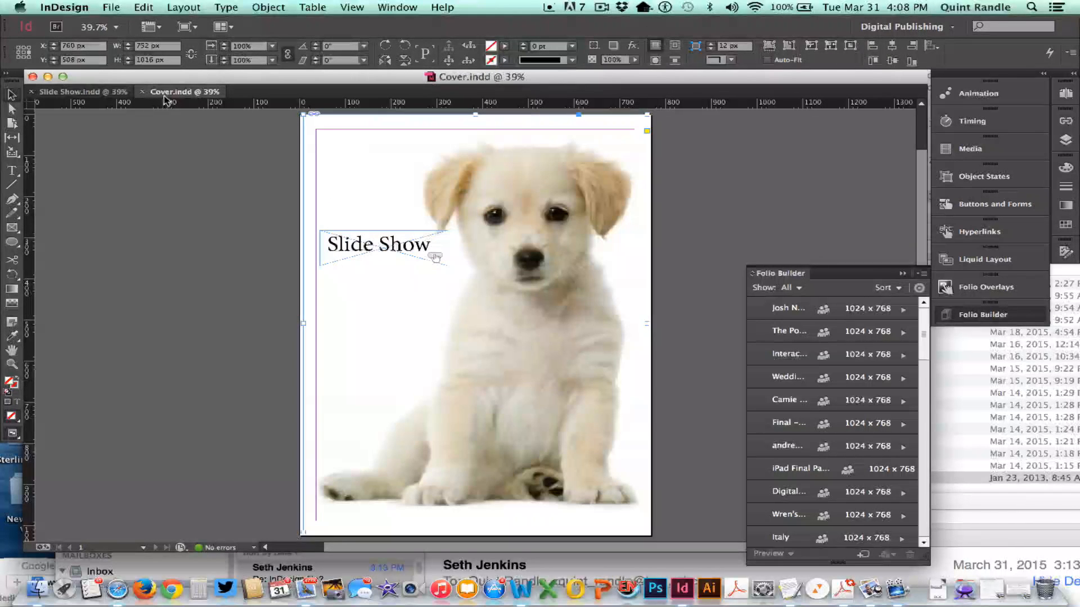
left_click(123, 93)
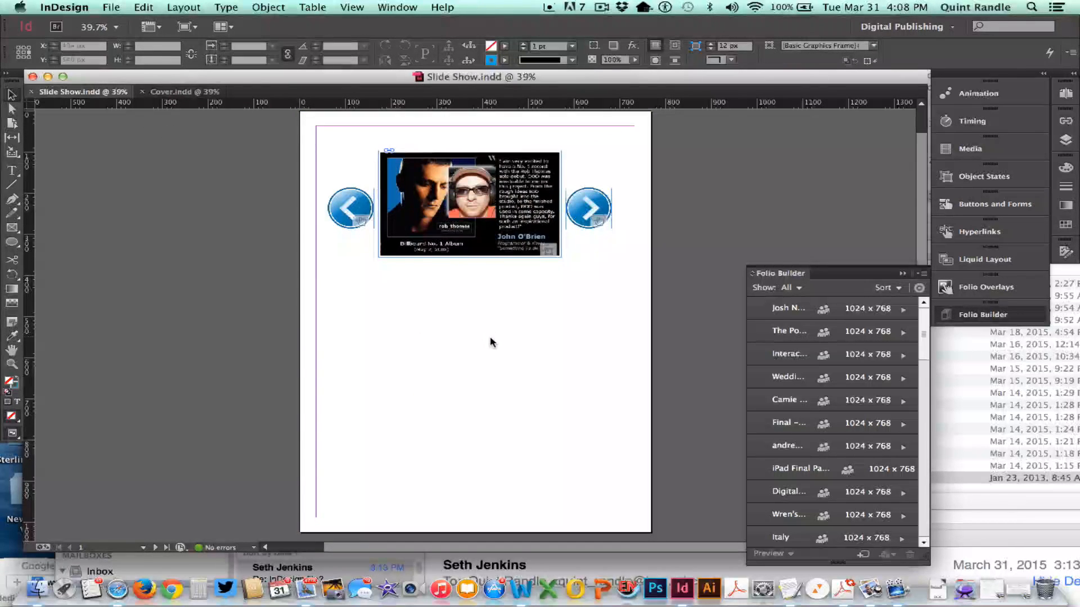
scroll(489, 343, "down", 8)
scroll(484, 347, "up", 9)
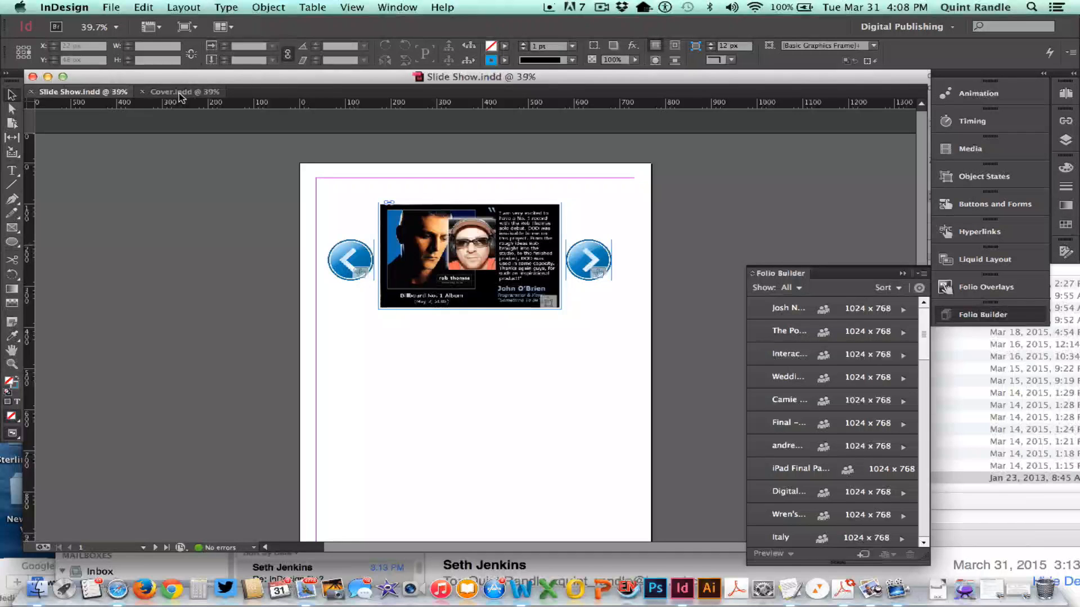
left_click(179, 94)
left_click(99, 94)
left_click(192, 94)
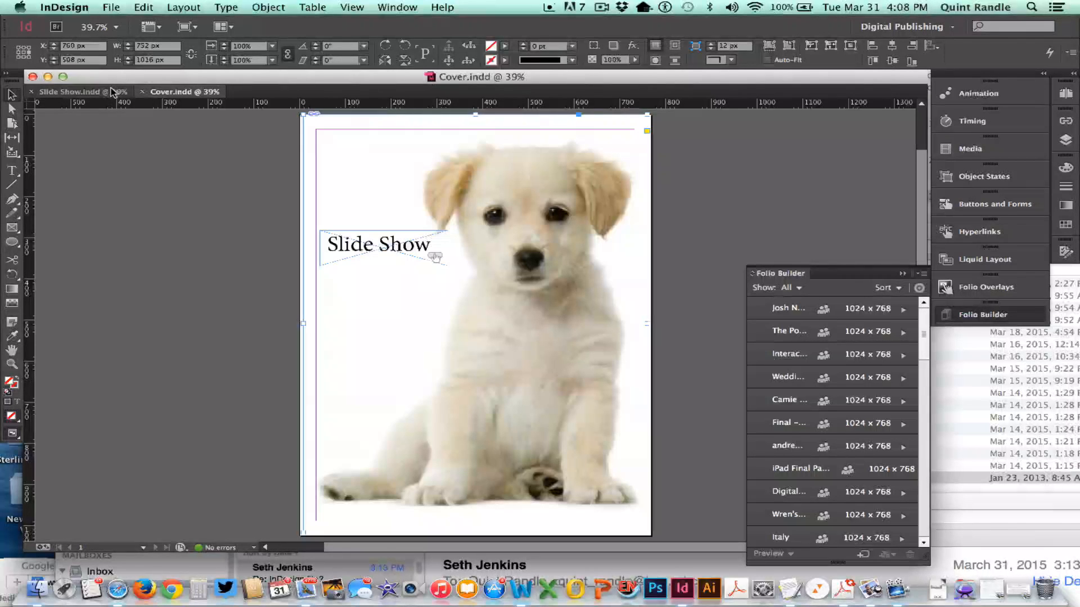
left_click(94, 95)
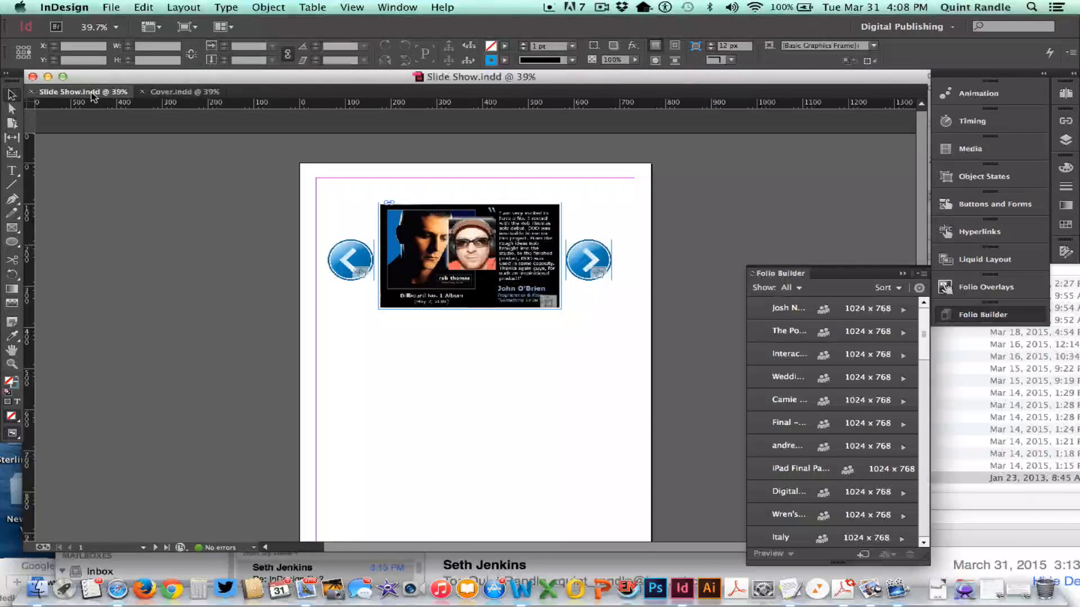
left_click(163, 92)
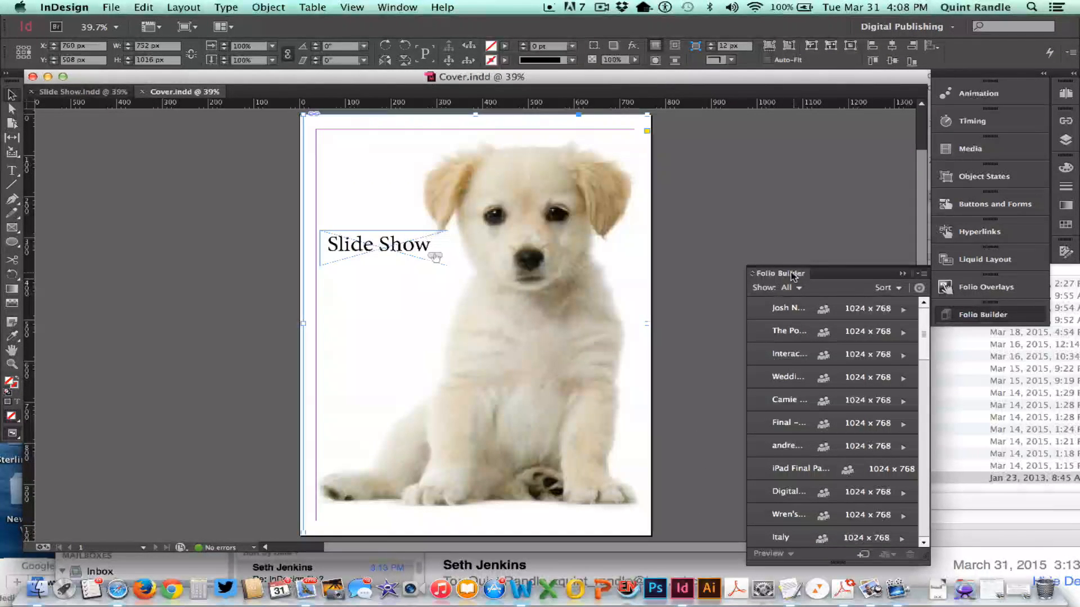
- Create a folio named My Magazine for Apple iPad at 1024 x 768, with portrait orientation and PDF as the default format
left_click(980, 316)
left_click(981, 316)
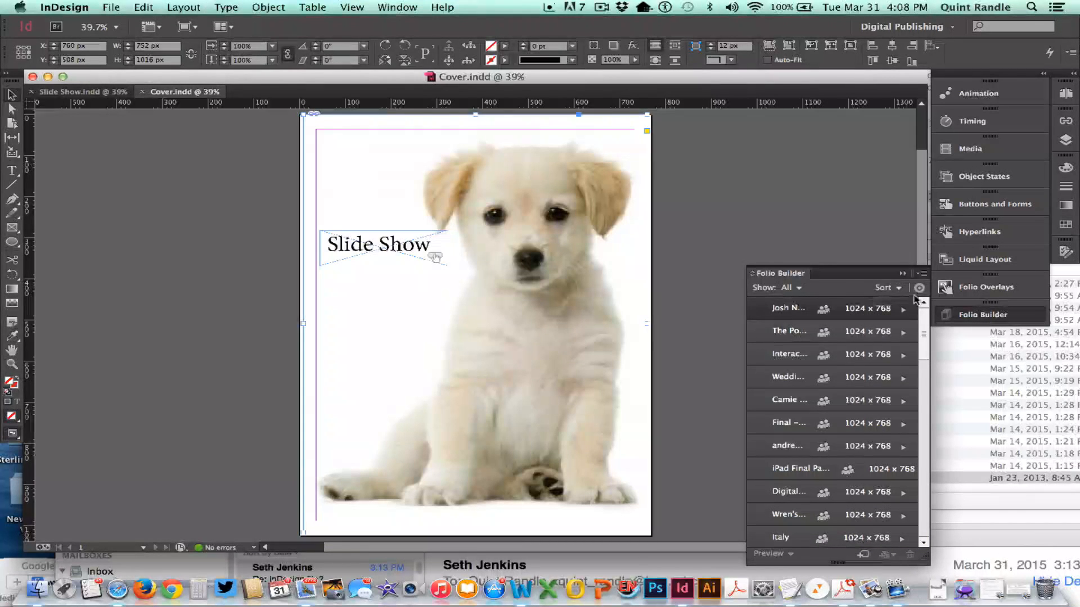
left_click(922, 275)
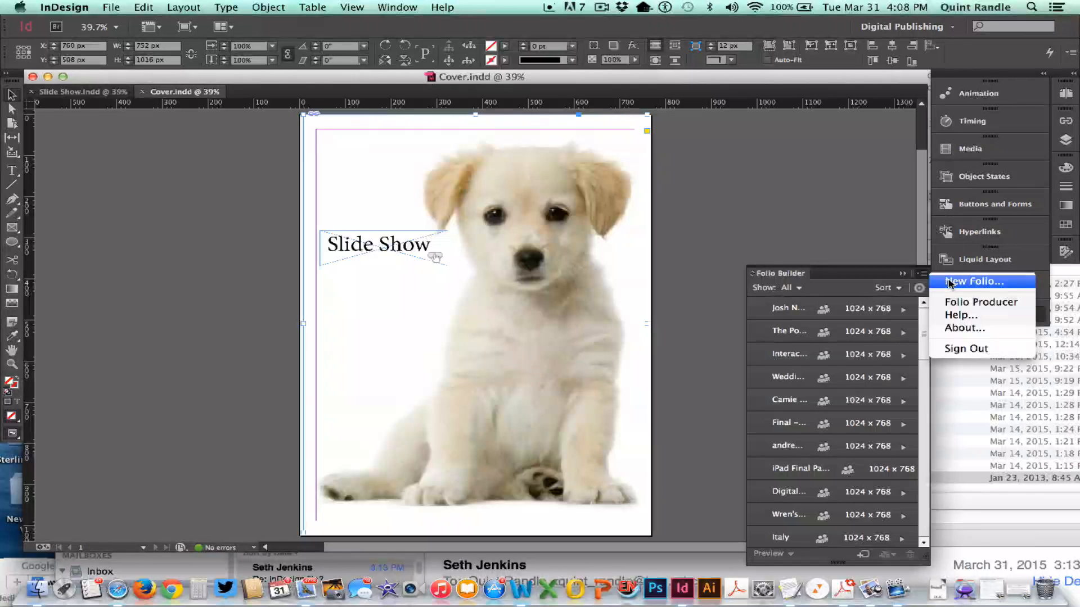
left_click(966, 280)
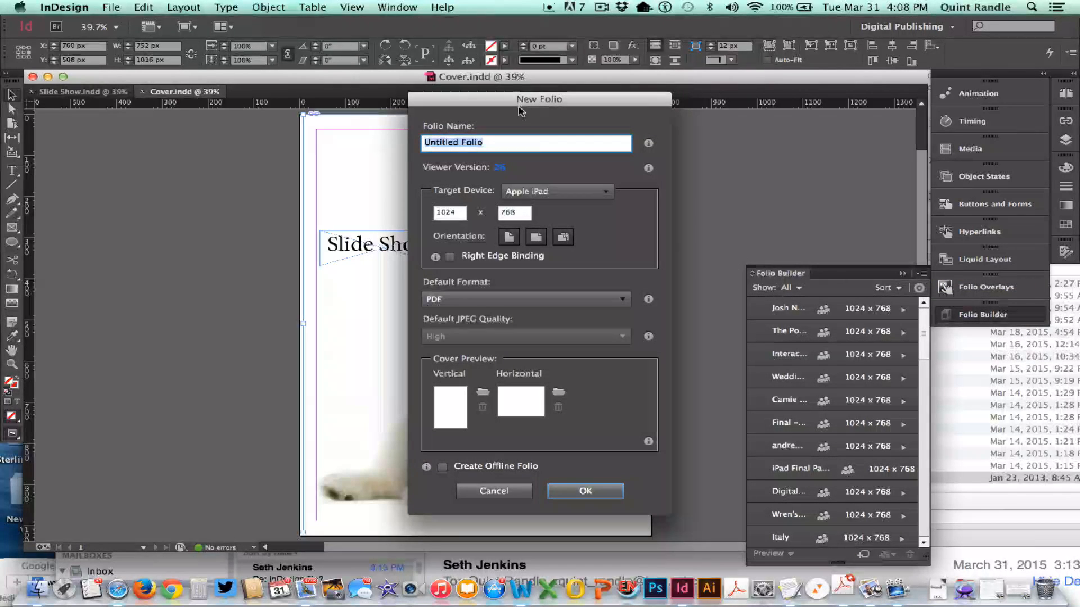
type("My Ma")
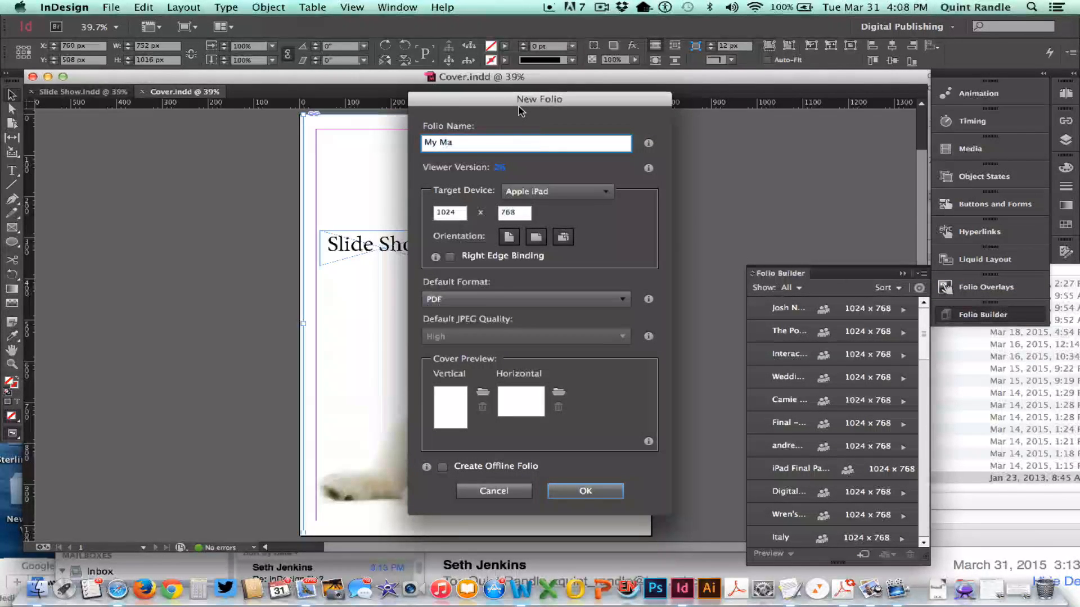
type("gazine")
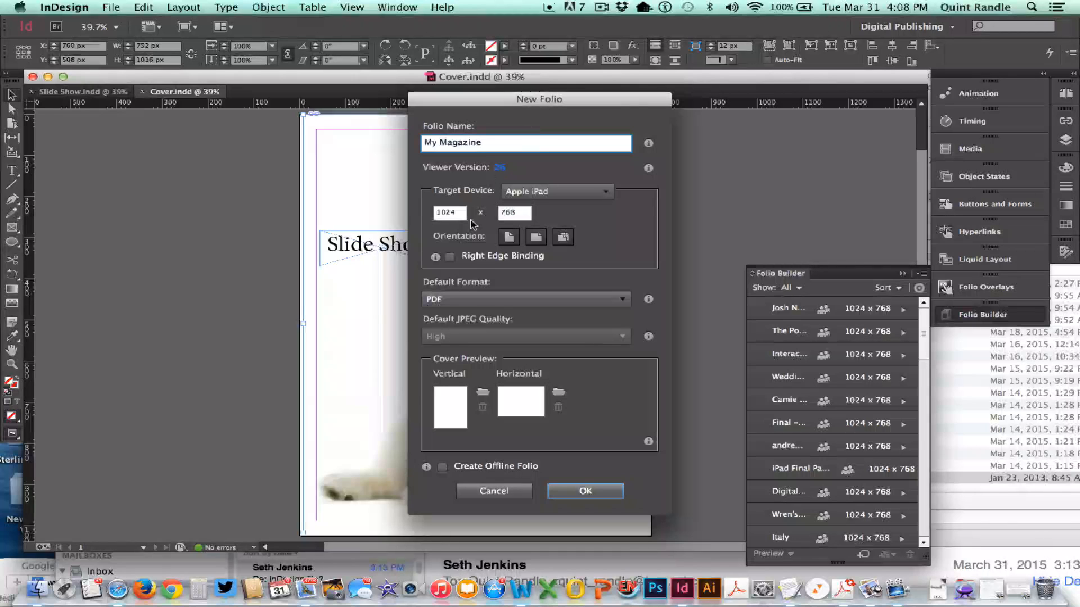
left_click(509, 239)
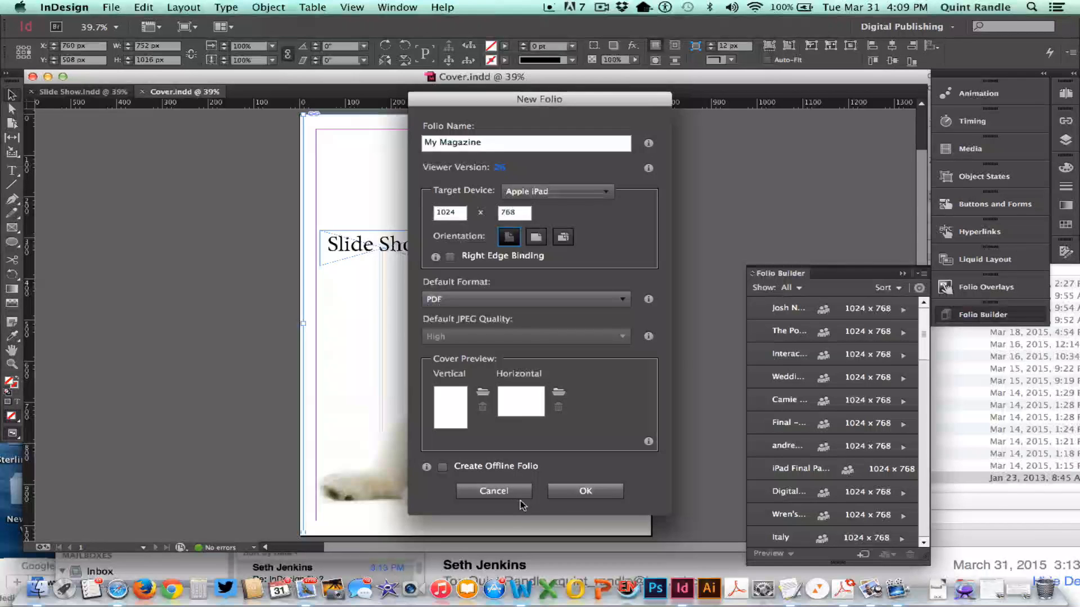
left_click(571, 494)
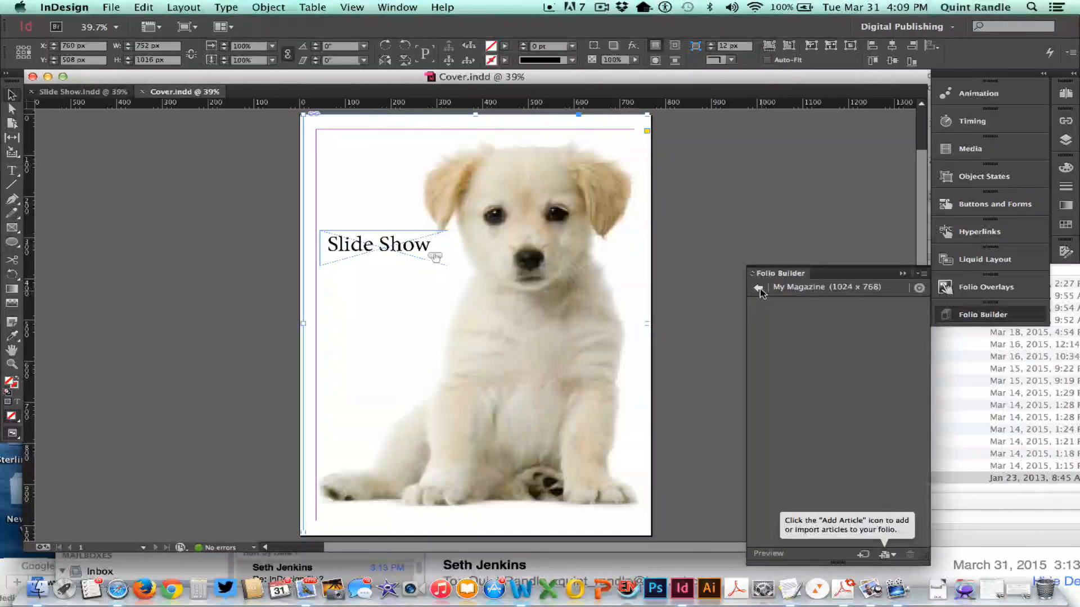
- Add the open Cover document to the My Magazine folio as a PDF article named Cover, with smooth scrolling off
left_click(759, 289)
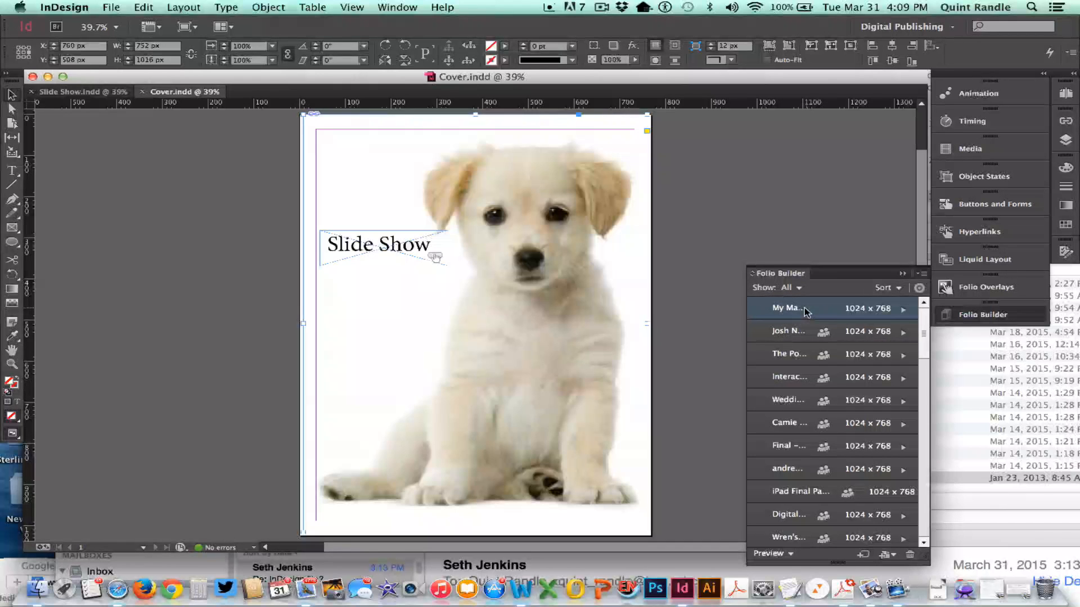
left_click(904, 310)
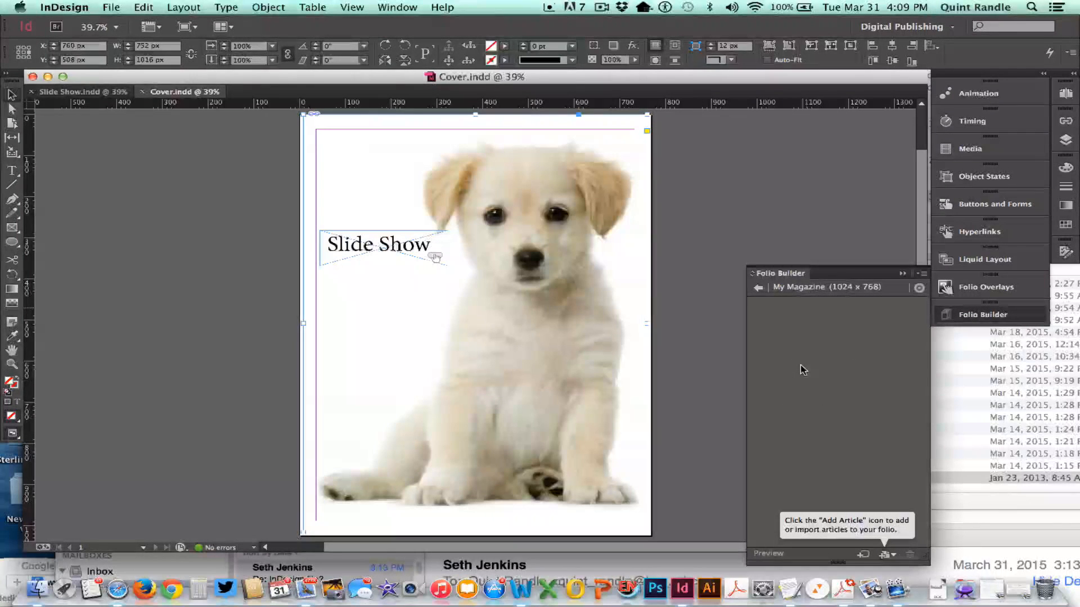
left_click(475, 323)
left_click(886, 557)
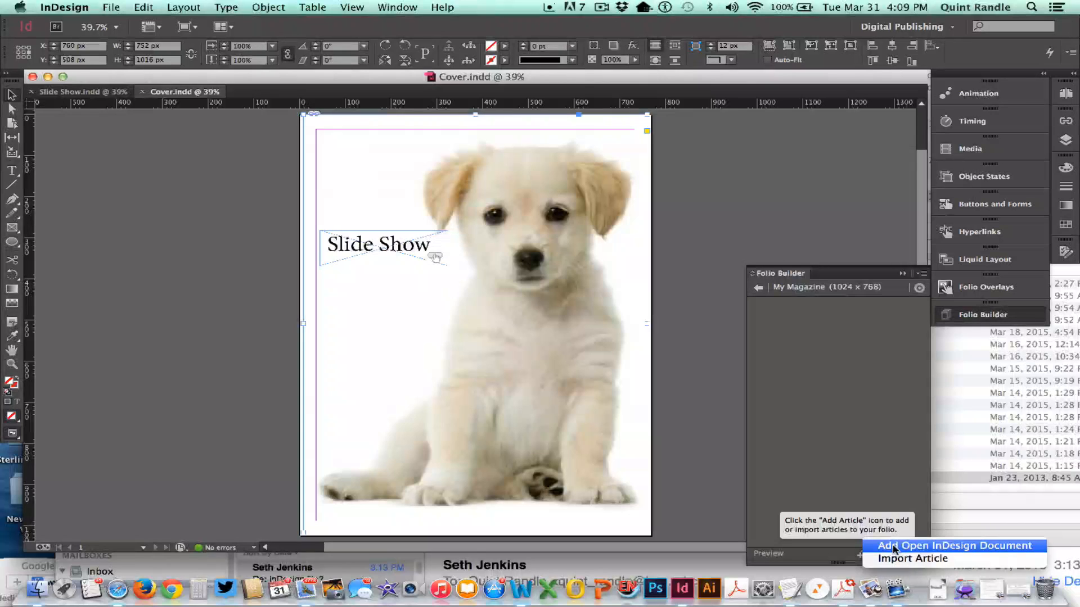
left_click(895, 549)
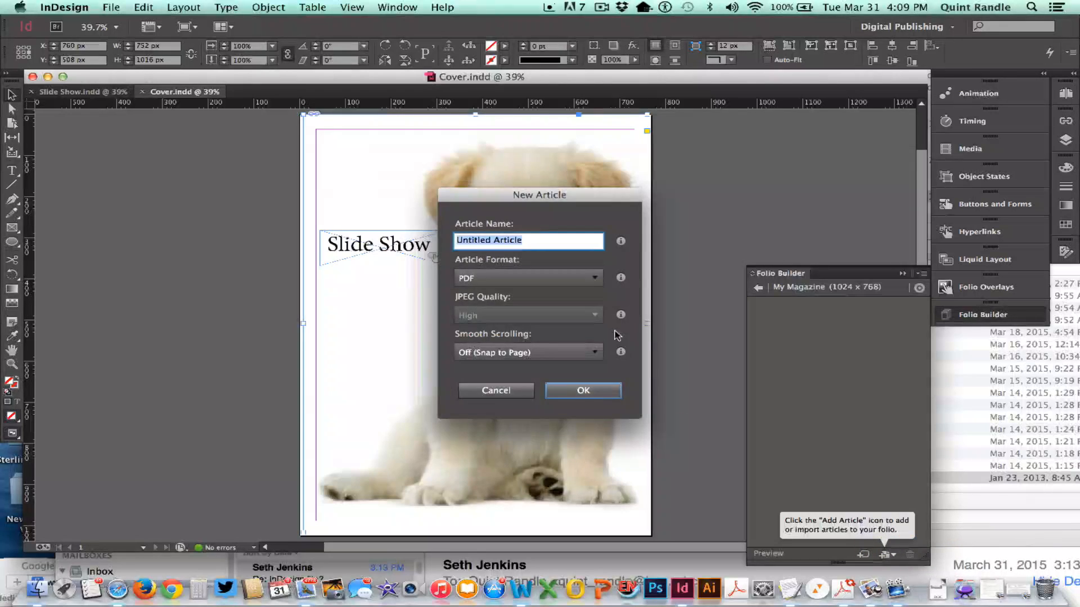
type("Cover")
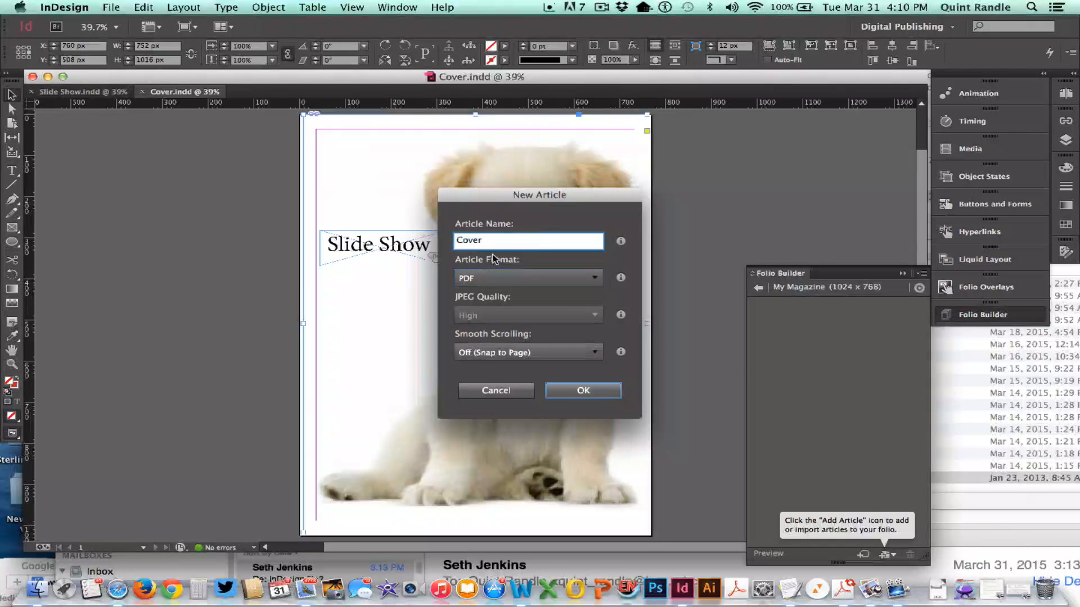
left_click(585, 390)
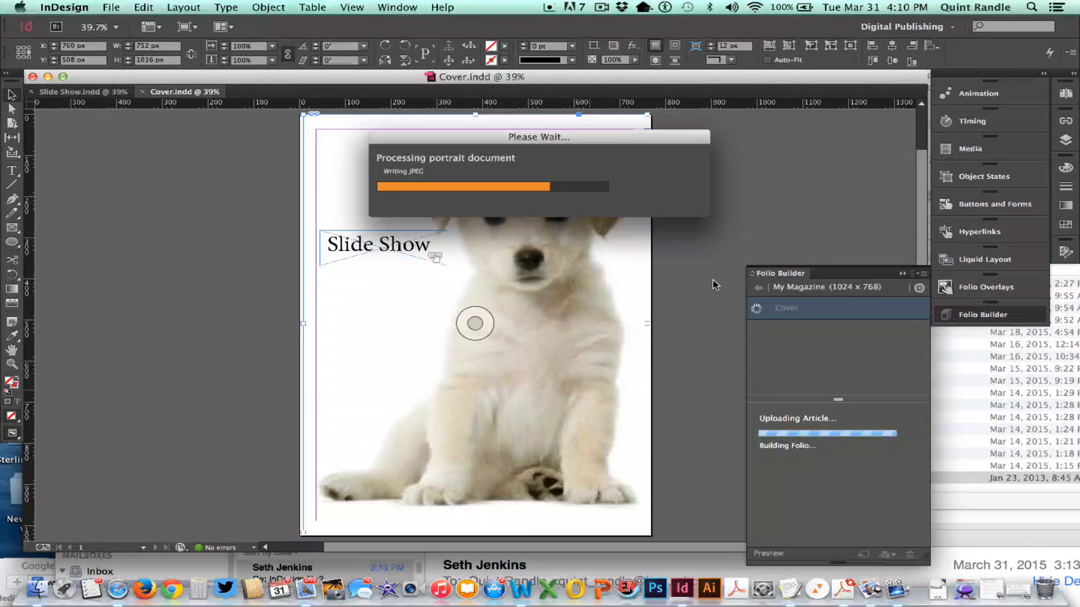
left_click(602, 7)
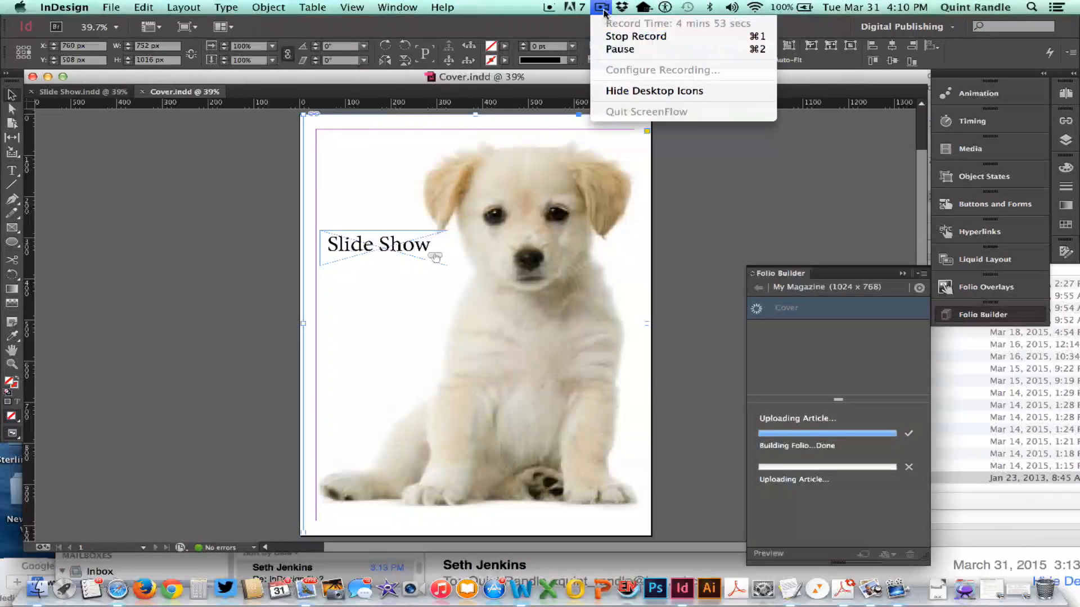
left_click(610, 52)
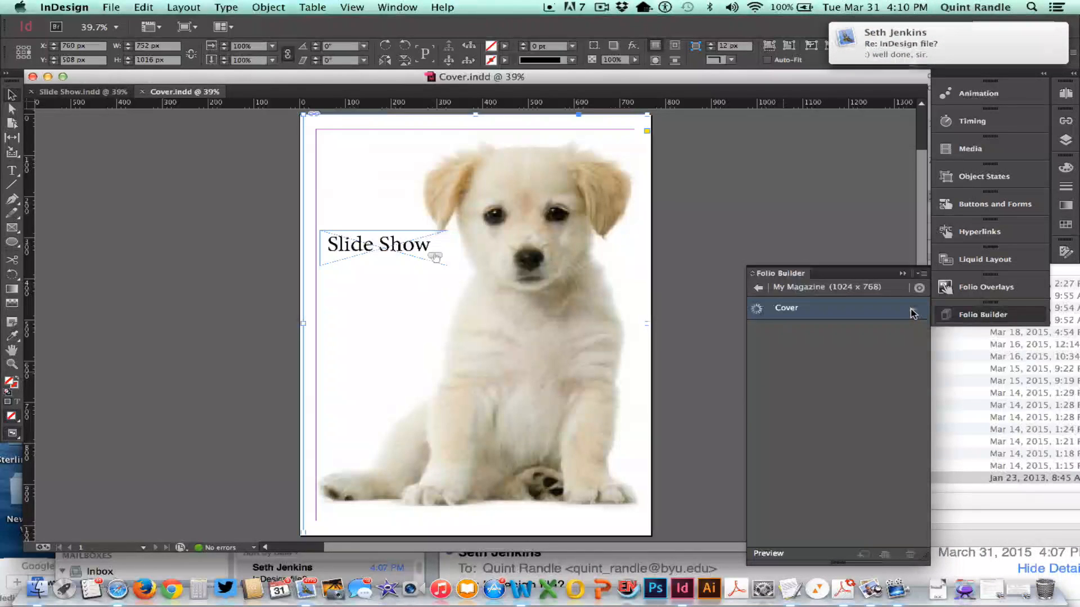
- Review the Cover article's layouts and its article properties in the My Magazine folio
left_click(912, 313)
left_click(759, 288)
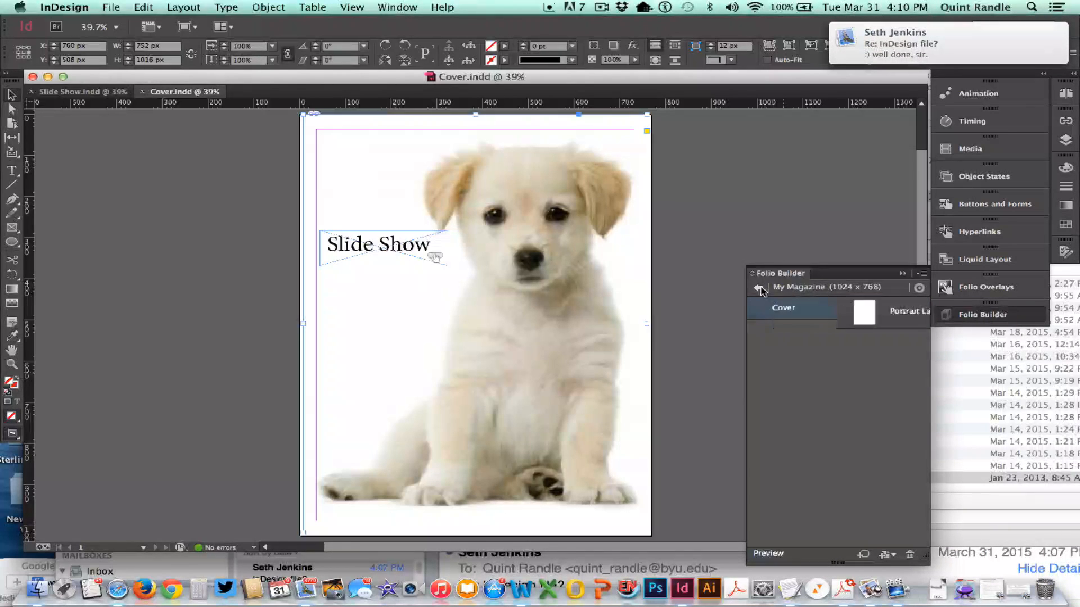
left_click(920, 274)
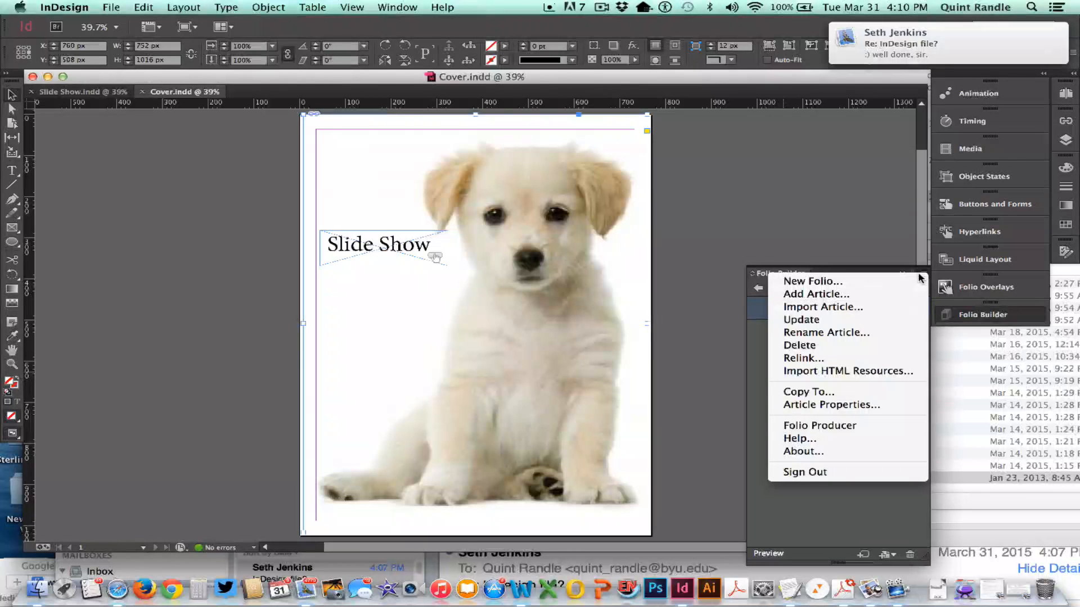
left_click(846, 411)
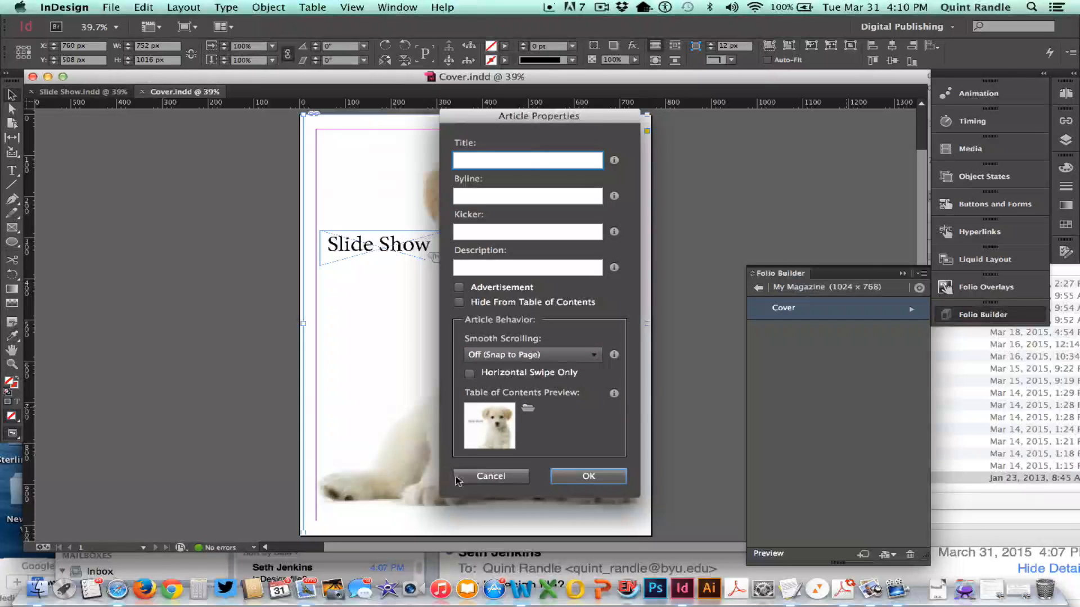
left_click(586, 478)
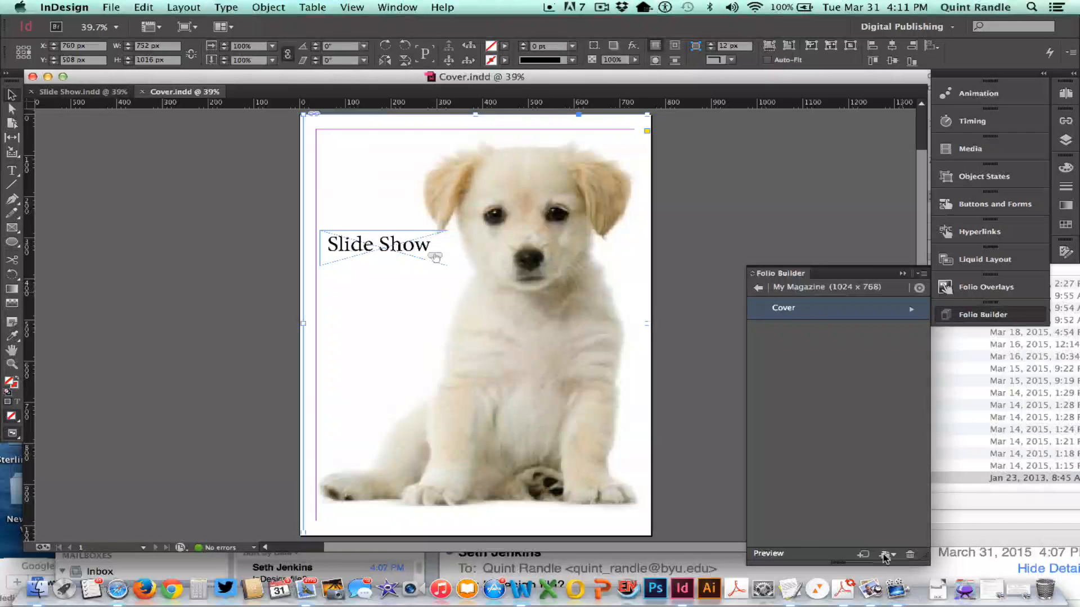
- Add the open Slide Show document to the My Magazine folio as a PDF article named Slide Show
left_click(98, 92)
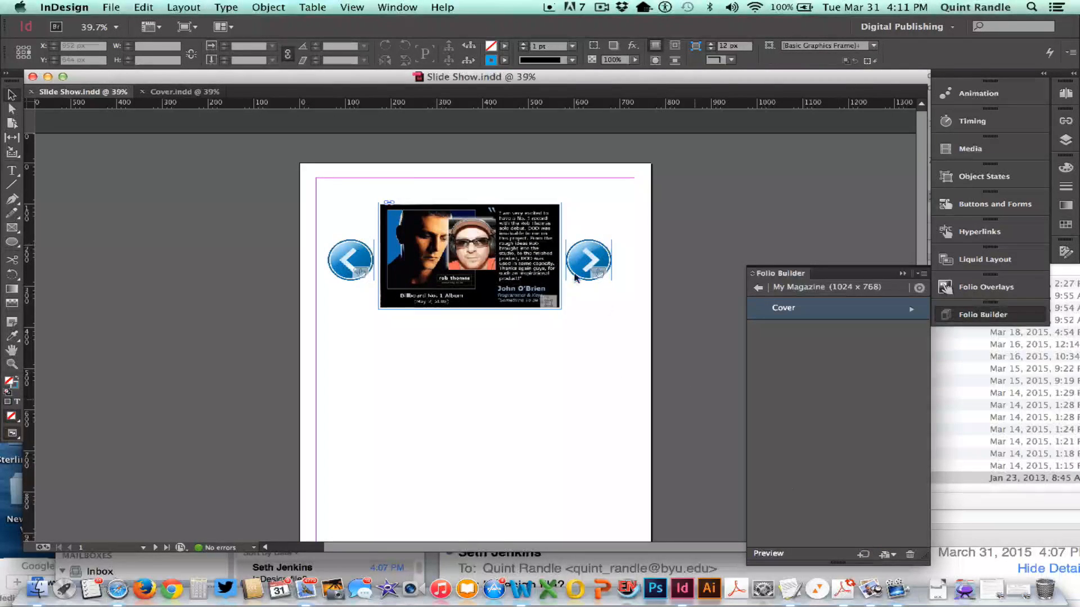
left_click(886, 556)
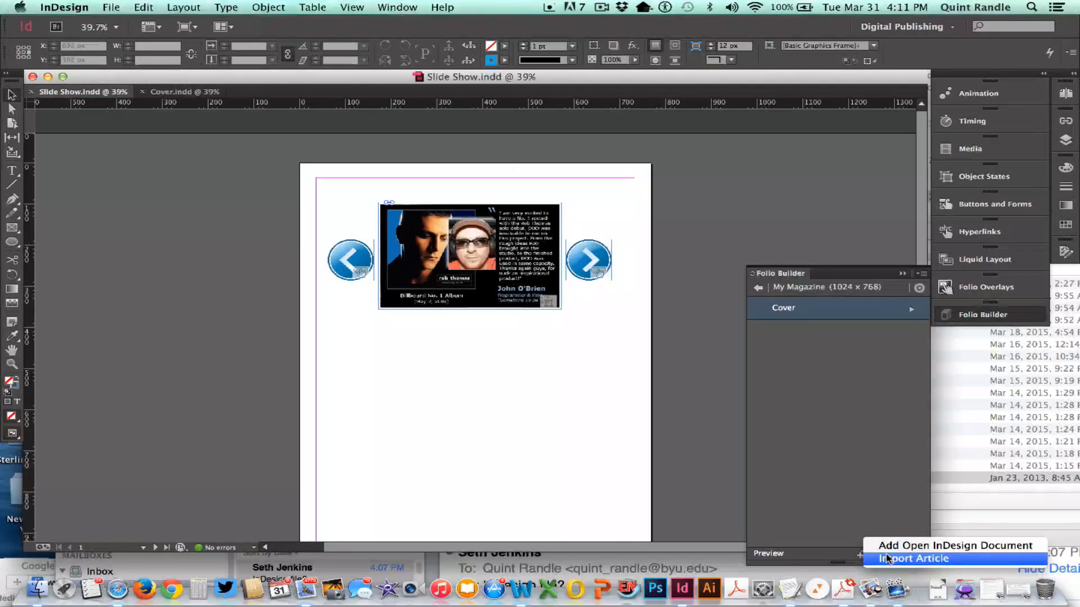
left_click(875, 544)
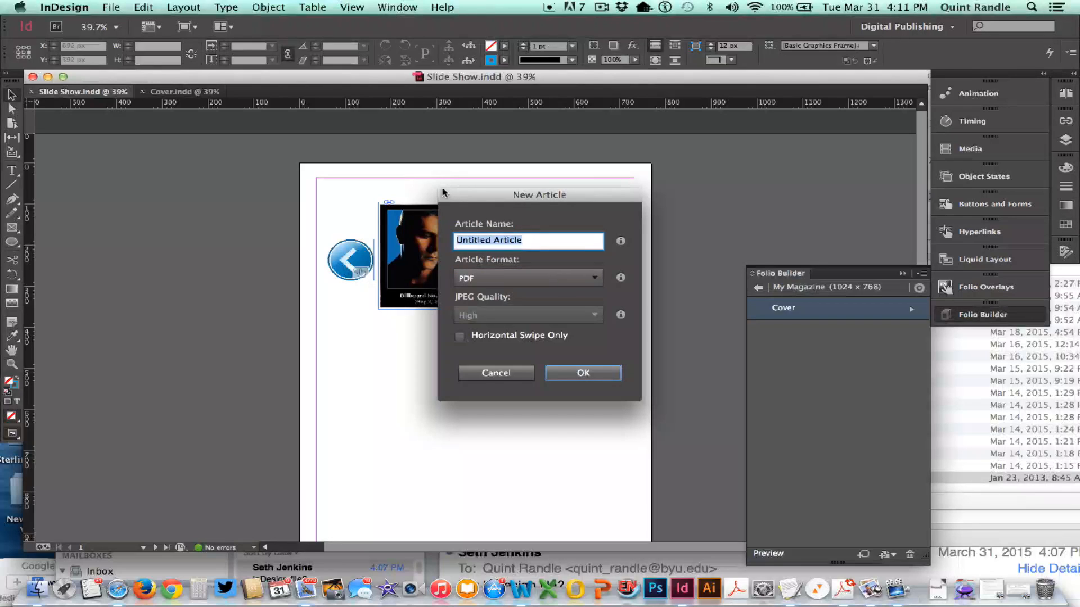
type("Slide Show")
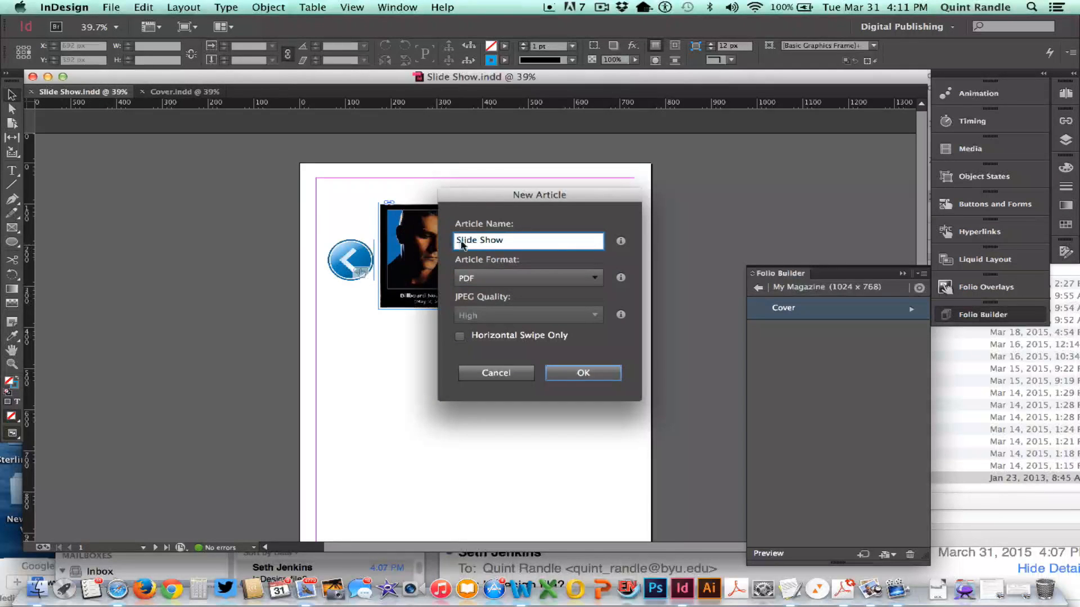
left_click(576, 372)
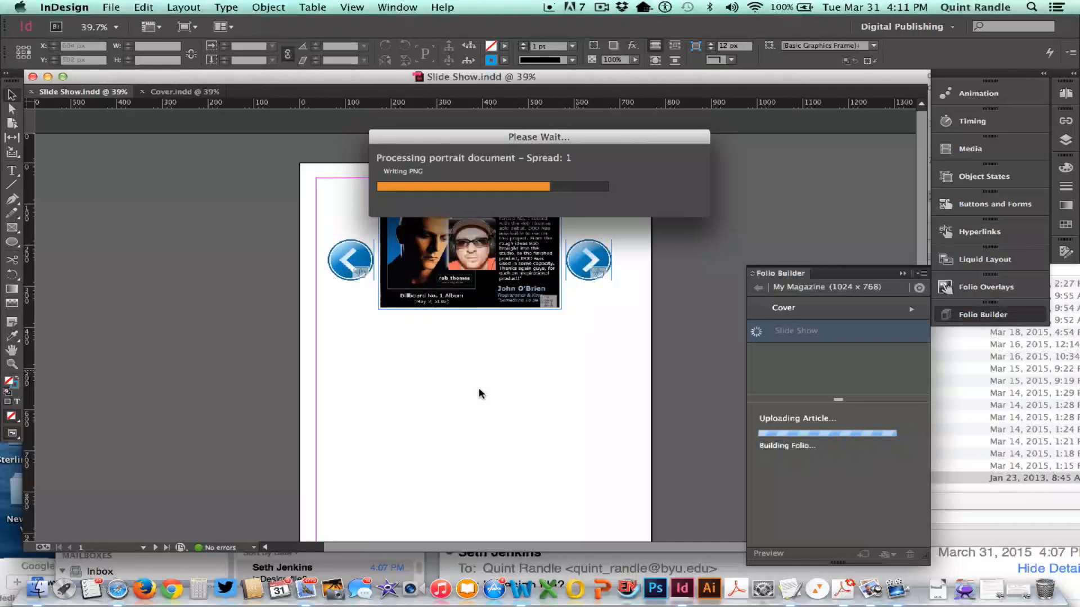
left_click(601, 8)
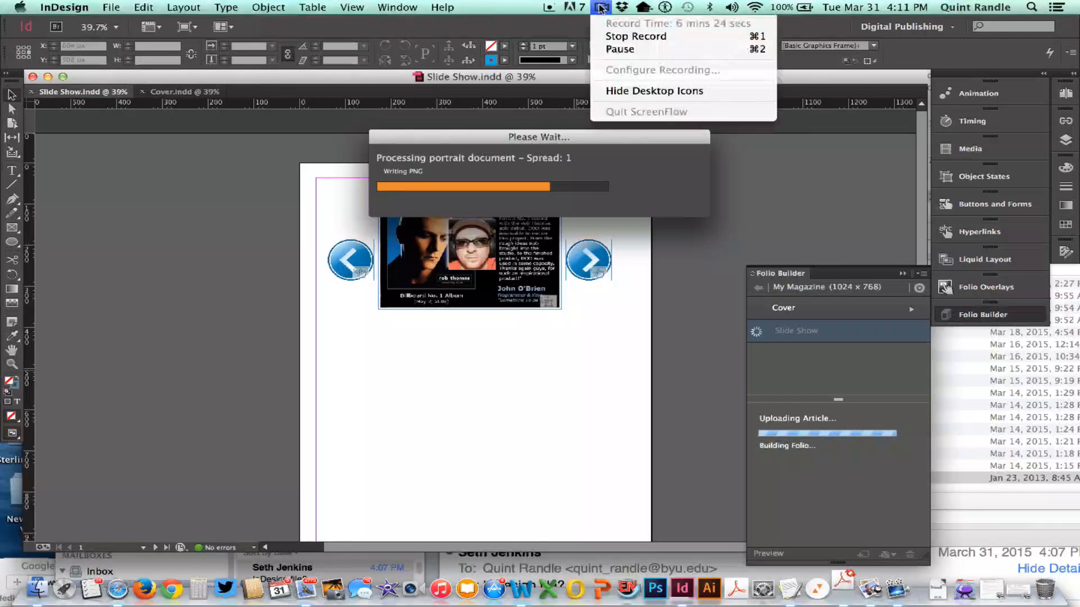
left_click(623, 50)
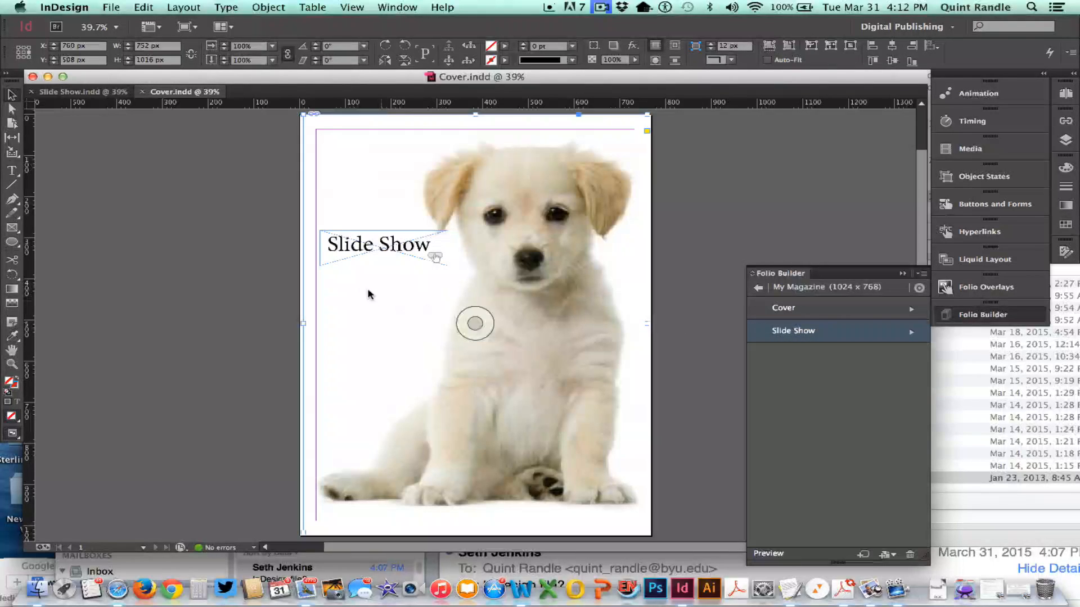
- Examine the Go To URL action of the button around the "Slide Show" text on the Cover page
left_click(364, 266)
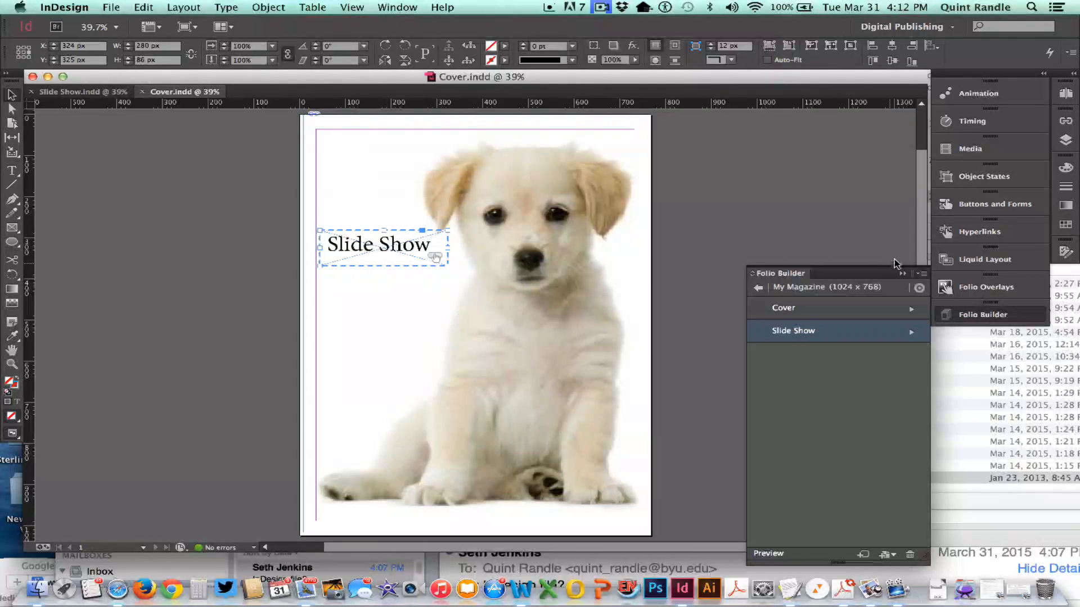
left_click(961, 205)
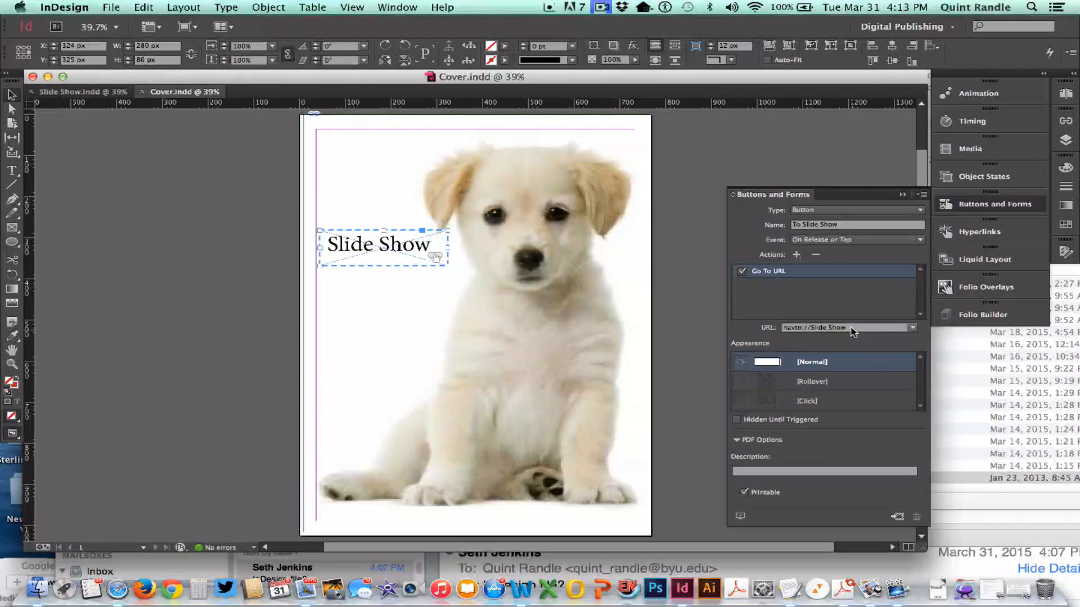
- Preview the whole My Magazine folio on the desktop
left_click(967, 314)
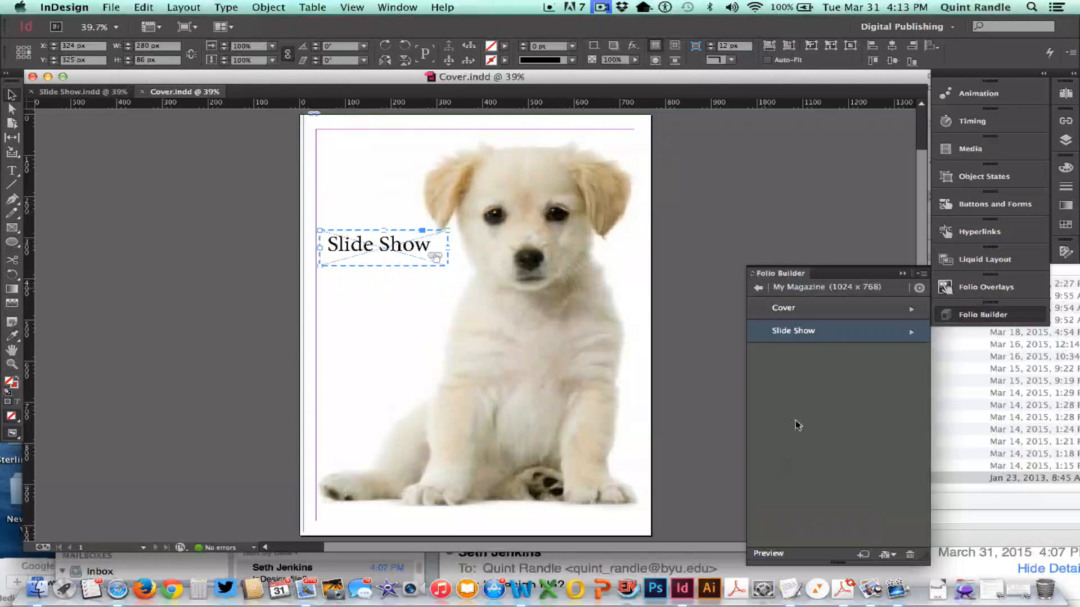
left_click(759, 288)
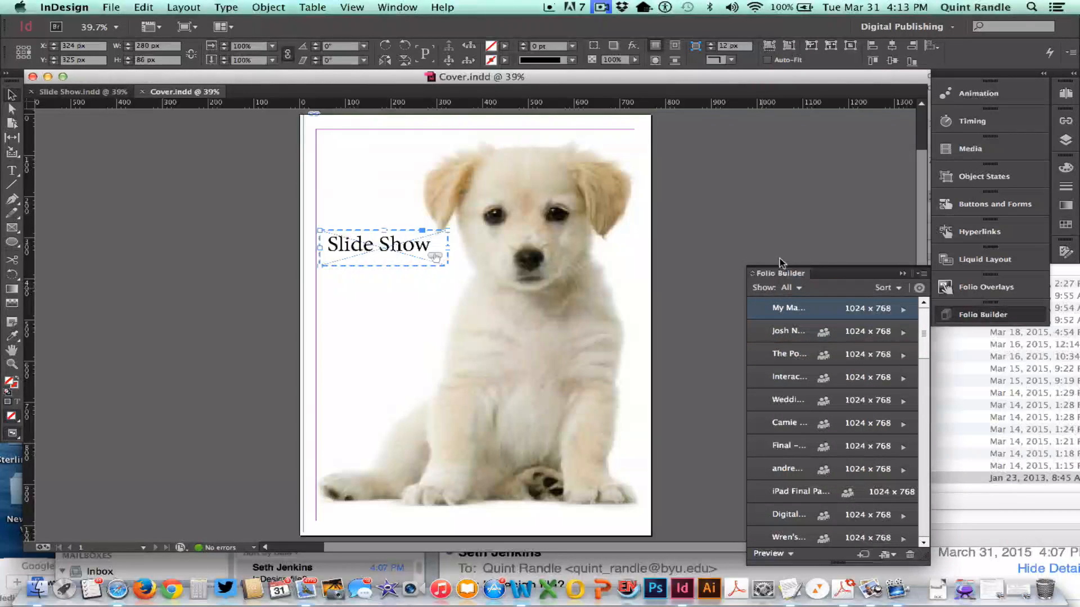
double_click(796, 311)
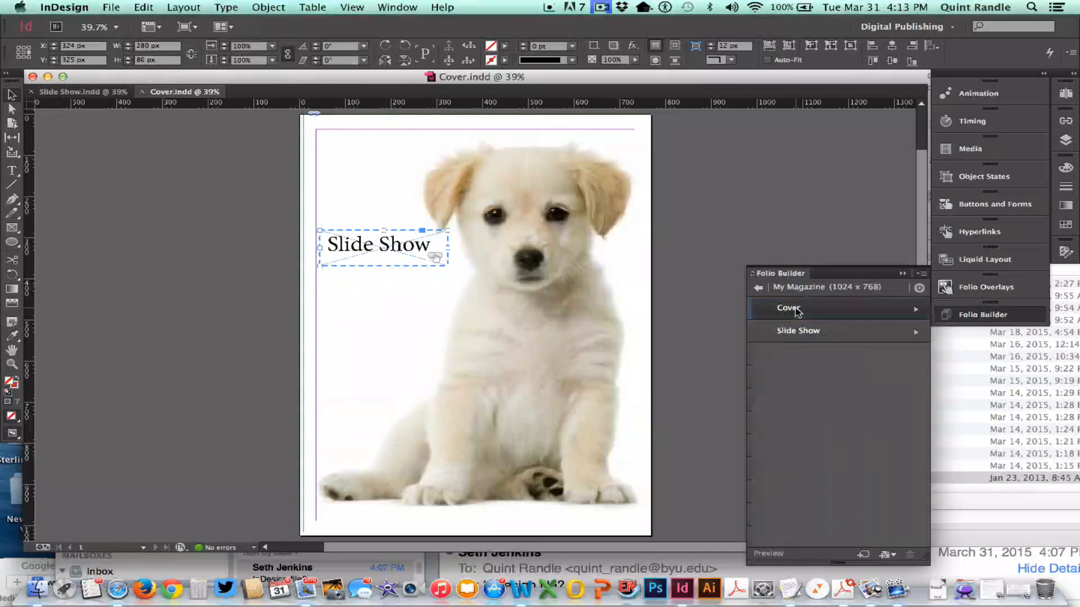
left_click(762, 289)
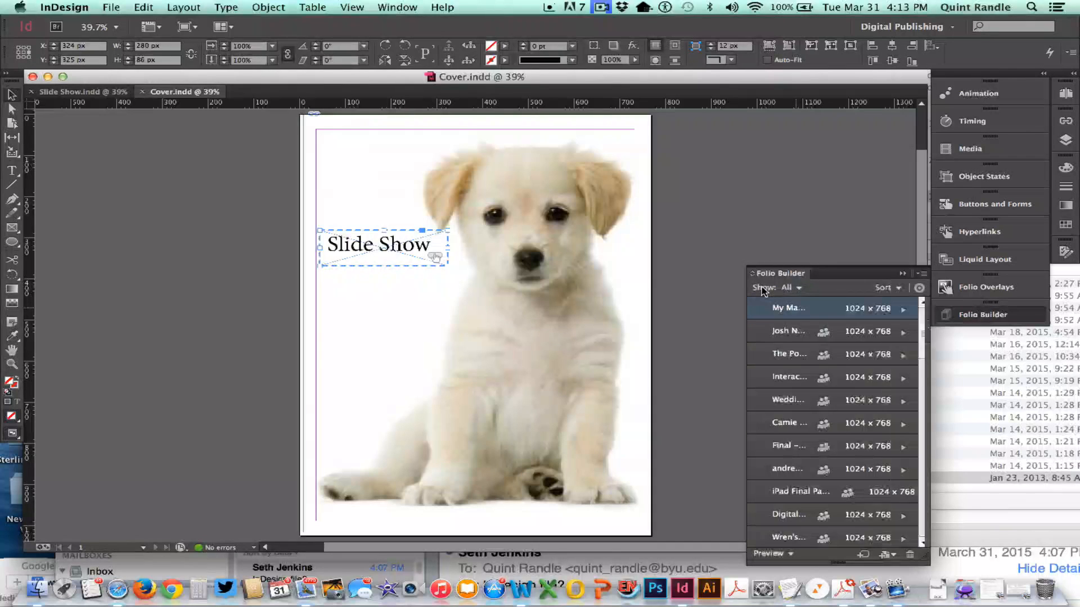
left_click(774, 556)
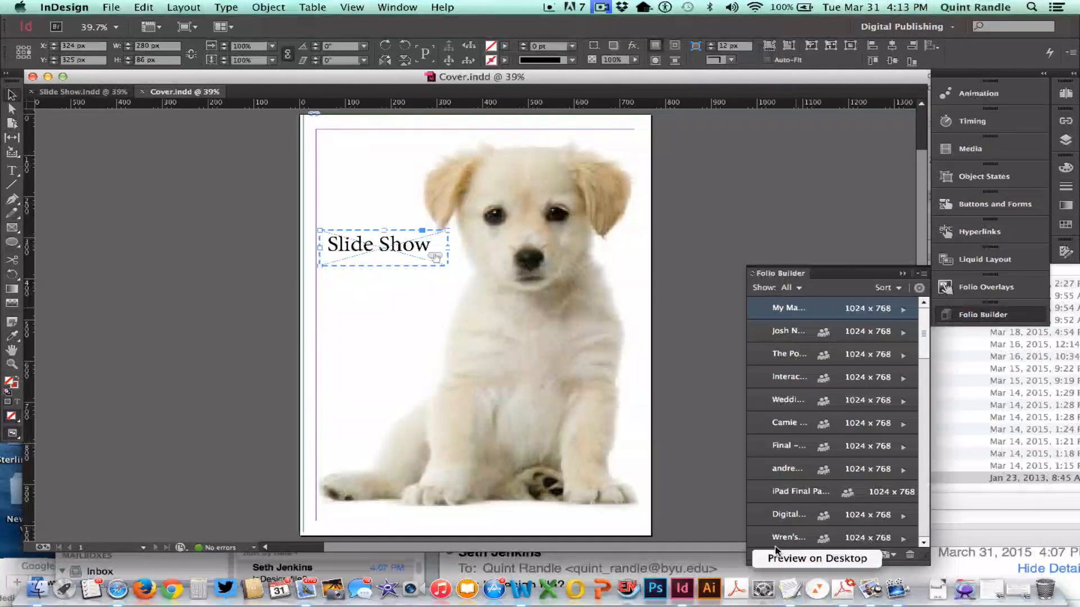
left_click(784, 564)
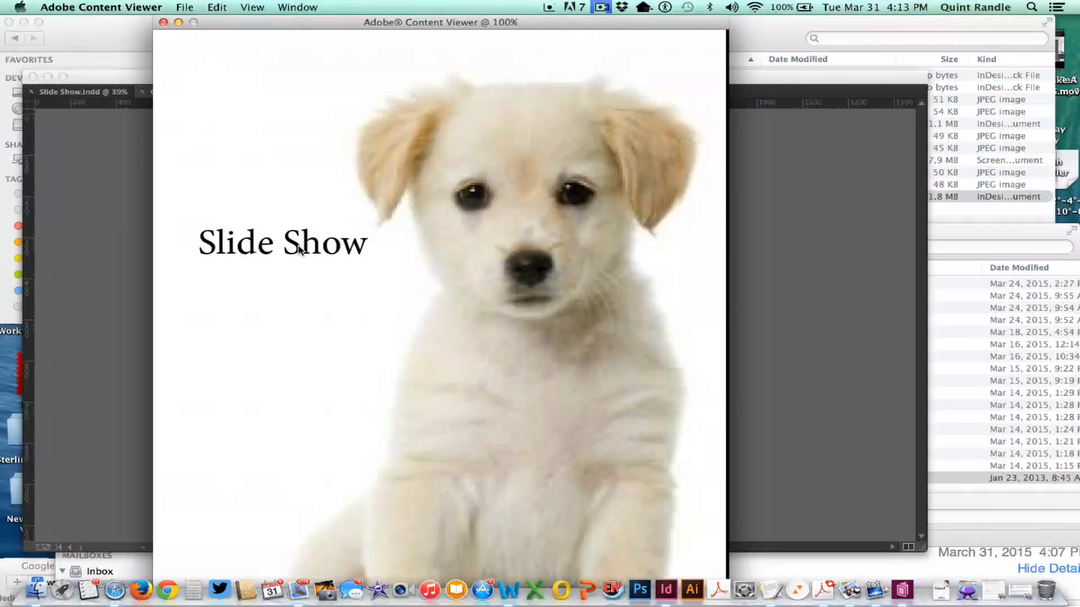
- Go from the cover to the slide show page in Adobe Content Viewer and advance to the next slide
key("Right")
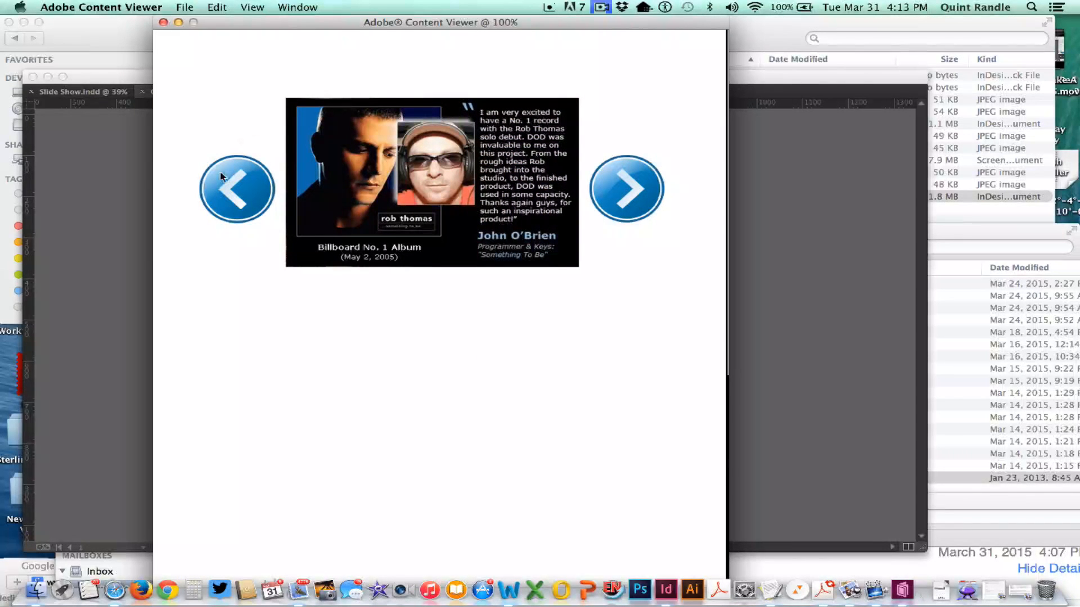
left_click(624, 185)
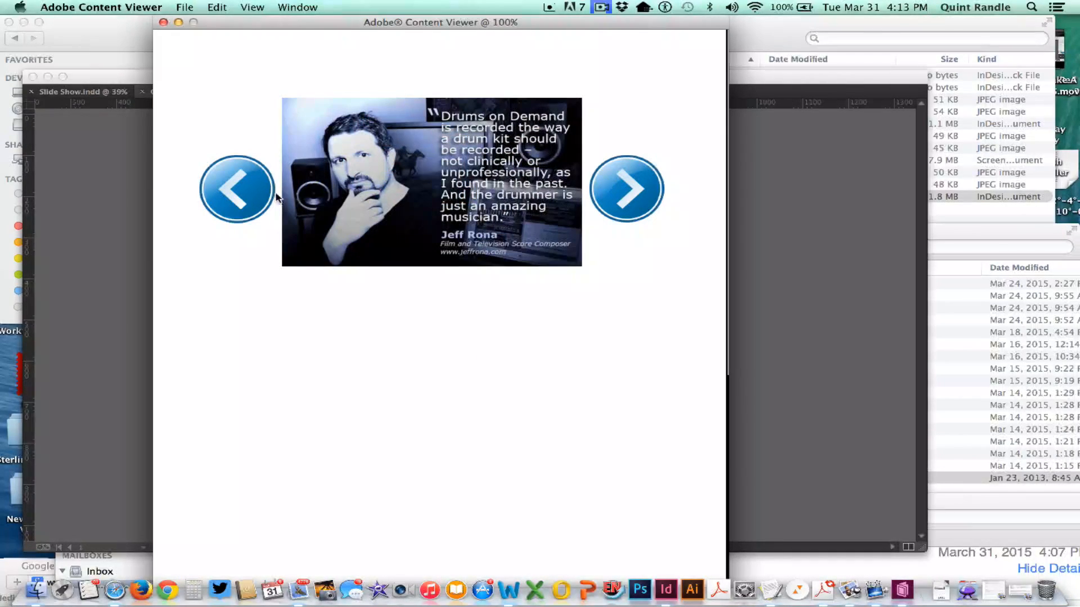
- Test the previous and next arrow buttons of the slide show in the preview
left_click(269, 197)
left_click(603, 195)
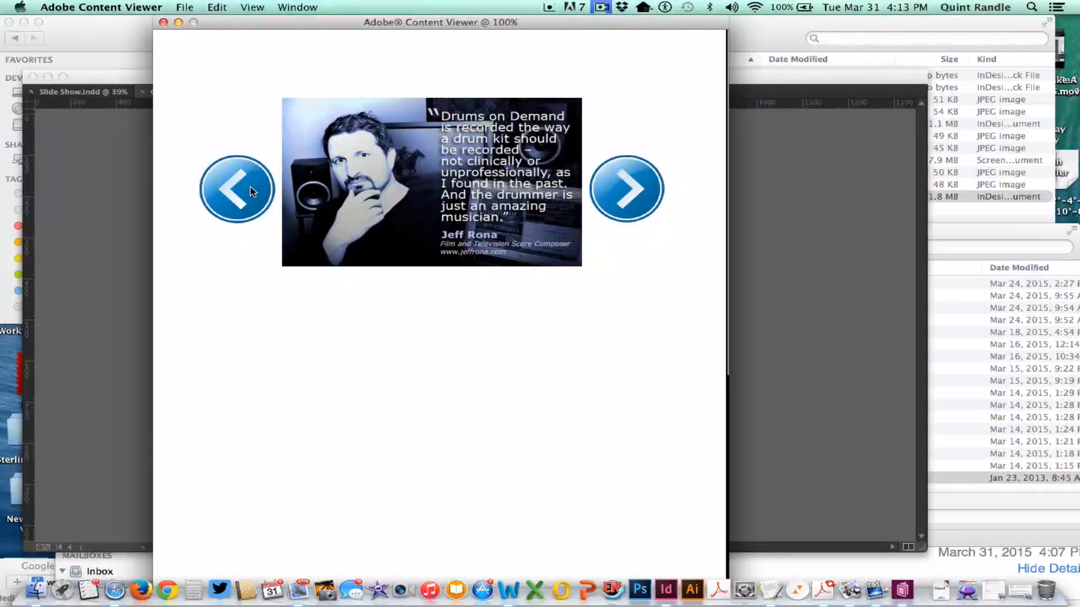
left_click(252, 192)
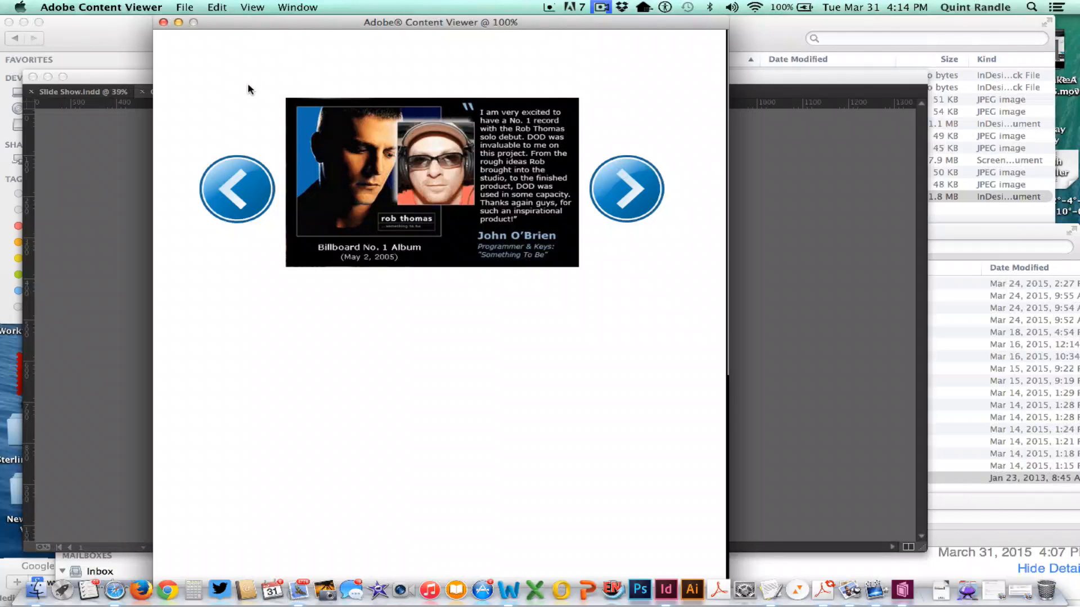
- Page back and forth between the cover and the slide show article in the preview, and return to the Cover document in InDesign
left_click_drag(248, 82, 474, 135)
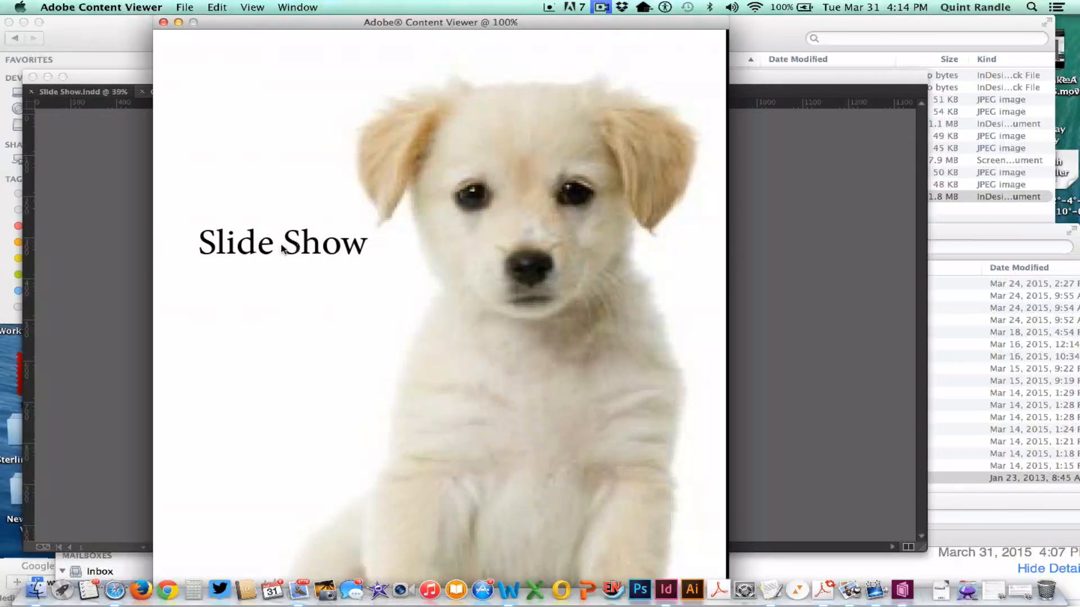
left_click_drag(572, 286, 263, 279)
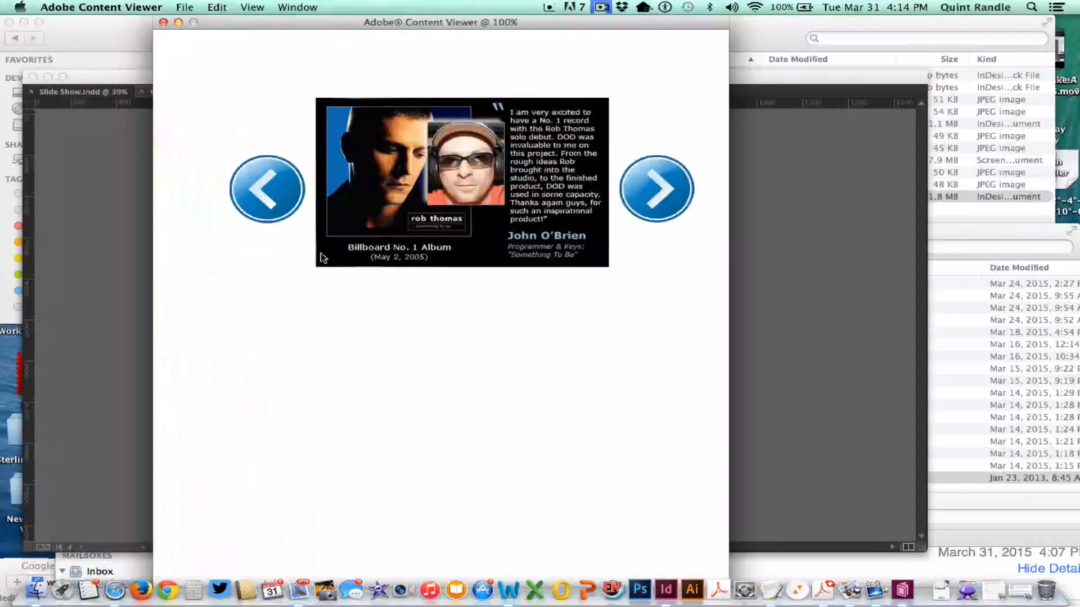
left_click_drag(444, 366, 641, 383)
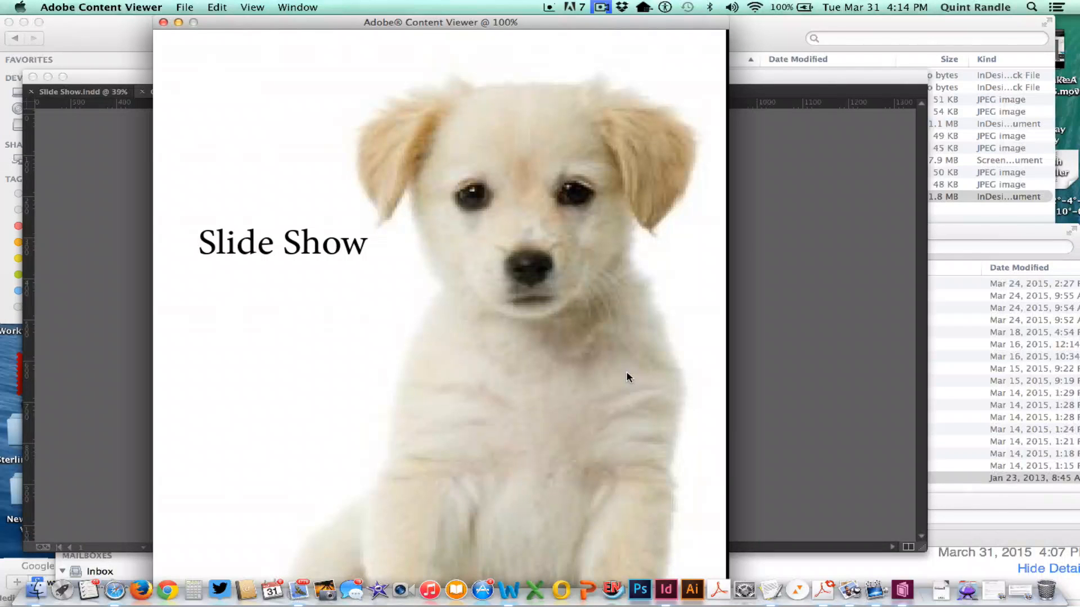
left_click(628, 375)
left_click_drag(562, 252, 281, 249)
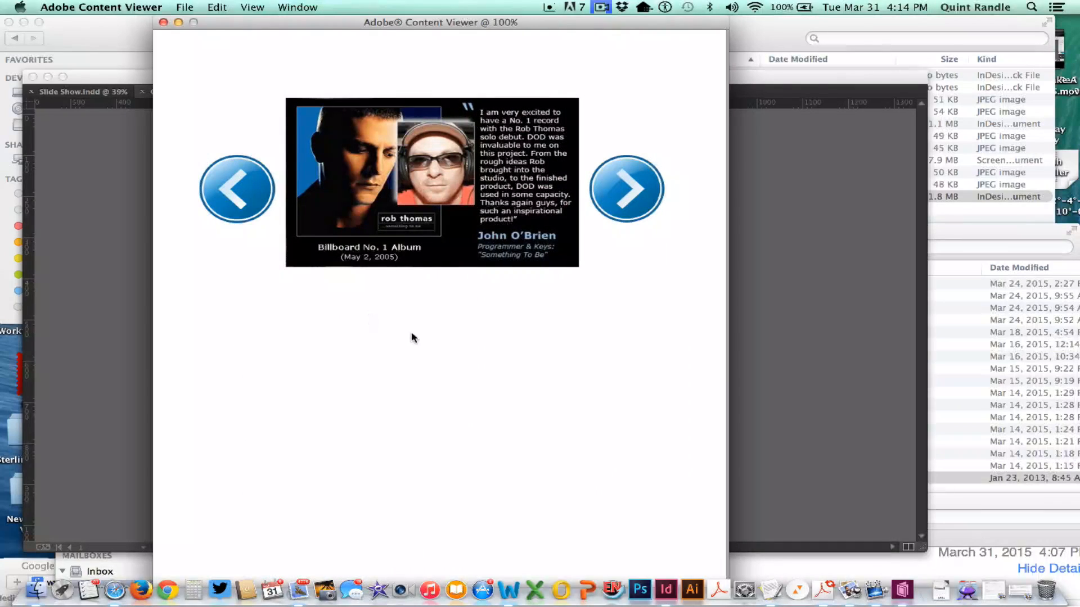
left_click_drag(346, 370, 374, 354)
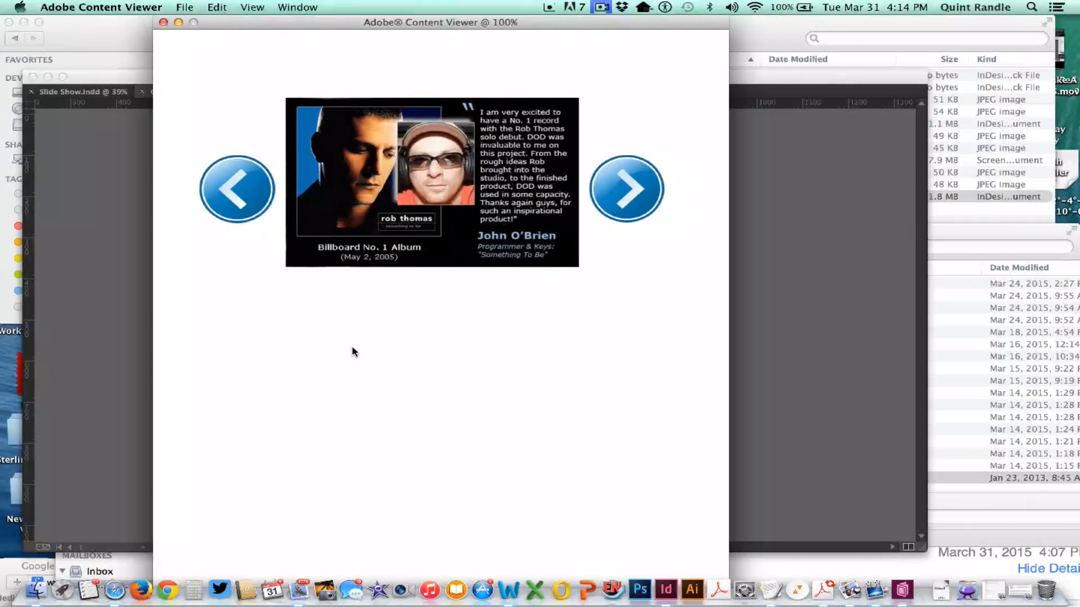
left_click_drag(543, 369, 694, 366)
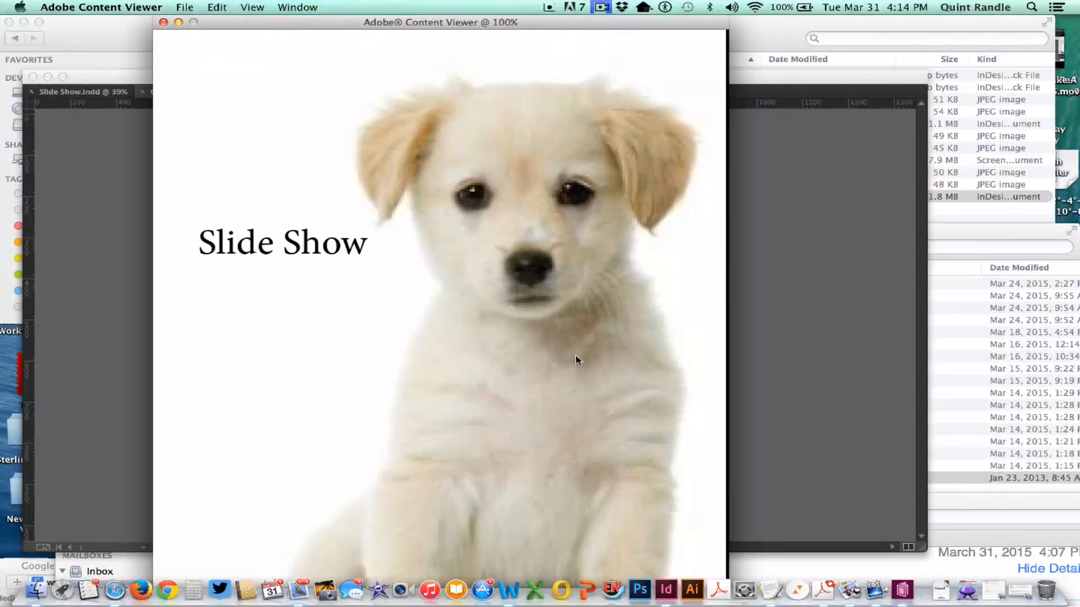
mouse_move(599, 361)
left_mouse_down()
mouse_move(258, 373)
mouse_move(583, 369)
left_mouse_up()
left_click(765, 77)
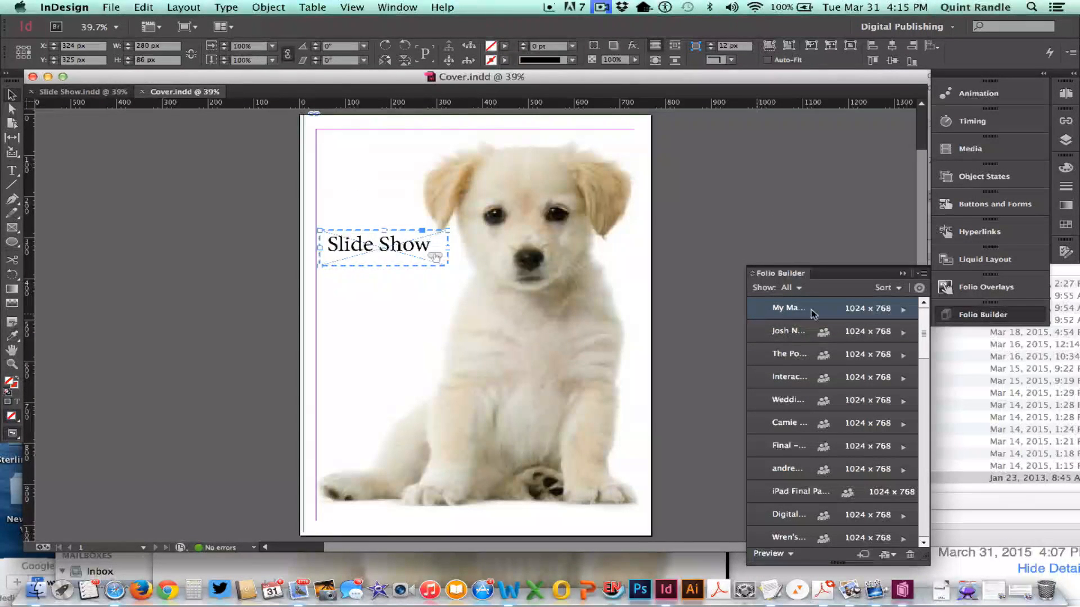